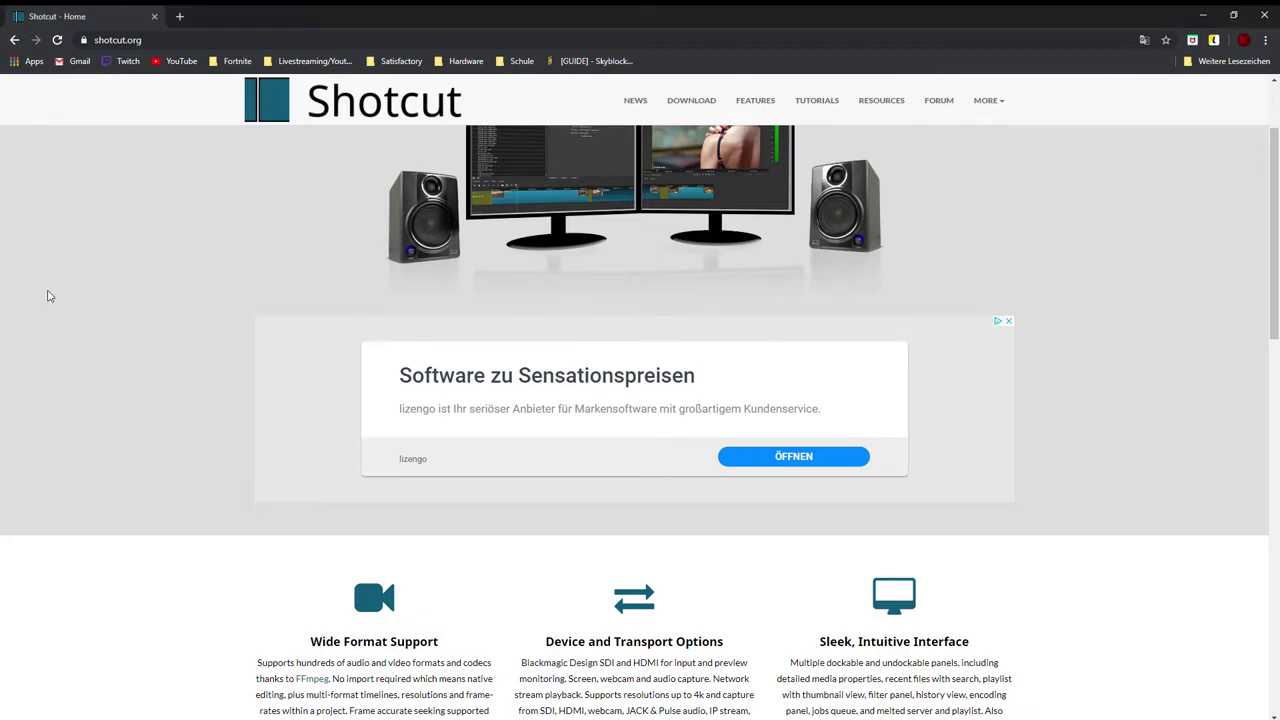
Step: Select the shotcut.org address, then scroll the homepage to its Click to Download link
{"action": "left_click", "coordinate": [130, 40]}
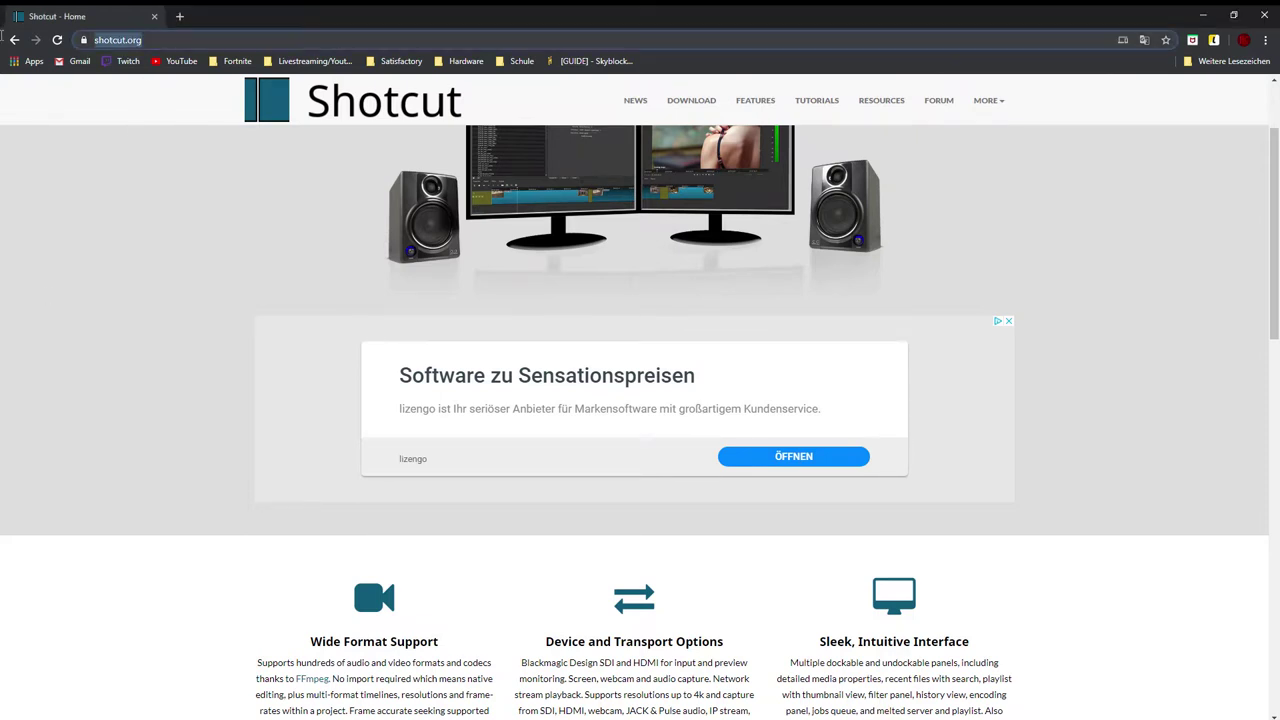
{"action": "left_click", "coordinate": [1088, 275]}
{"action": "scroll", "coordinate": [1024, 314], "scroll_direction": "up", "scroll_amount": 2}
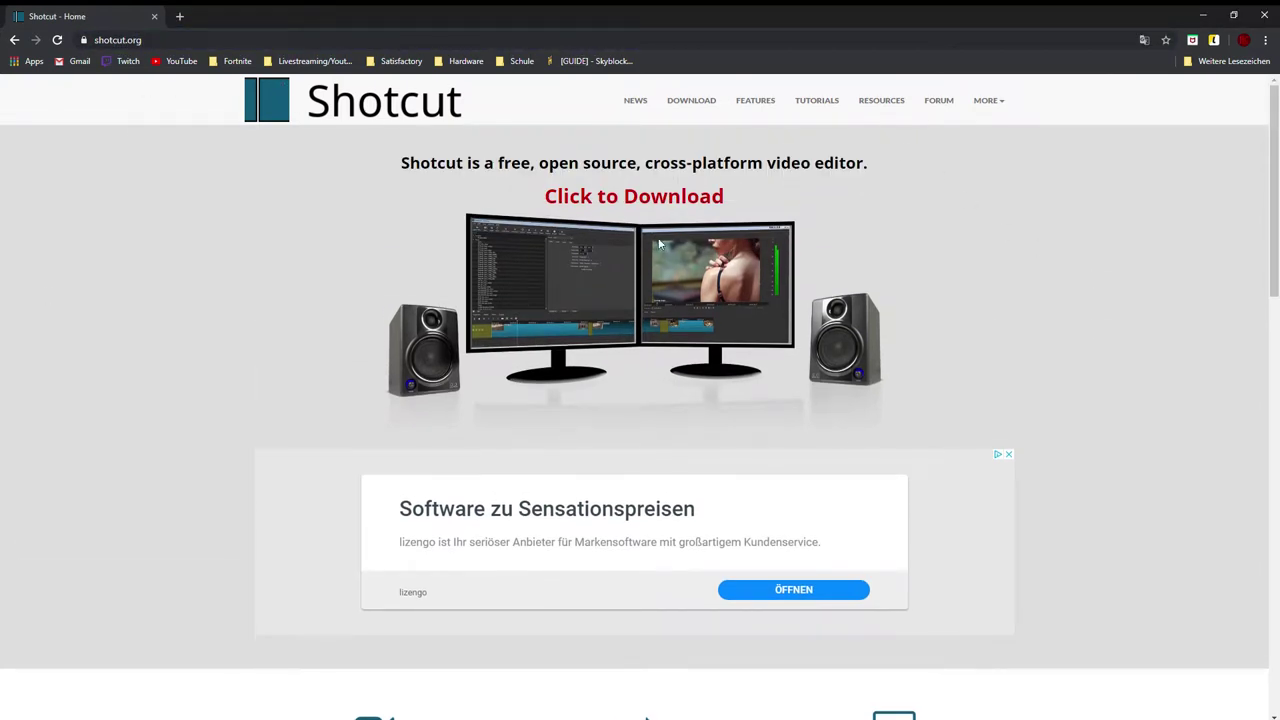
{"action": "scroll", "coordinate": [831, 180], "scroll_direction": "down", "scroll_amount": 5}
{"action": "scroll", "coordinate": [797, 226], "scroll_direction": "down", "scroll_amount": 3}
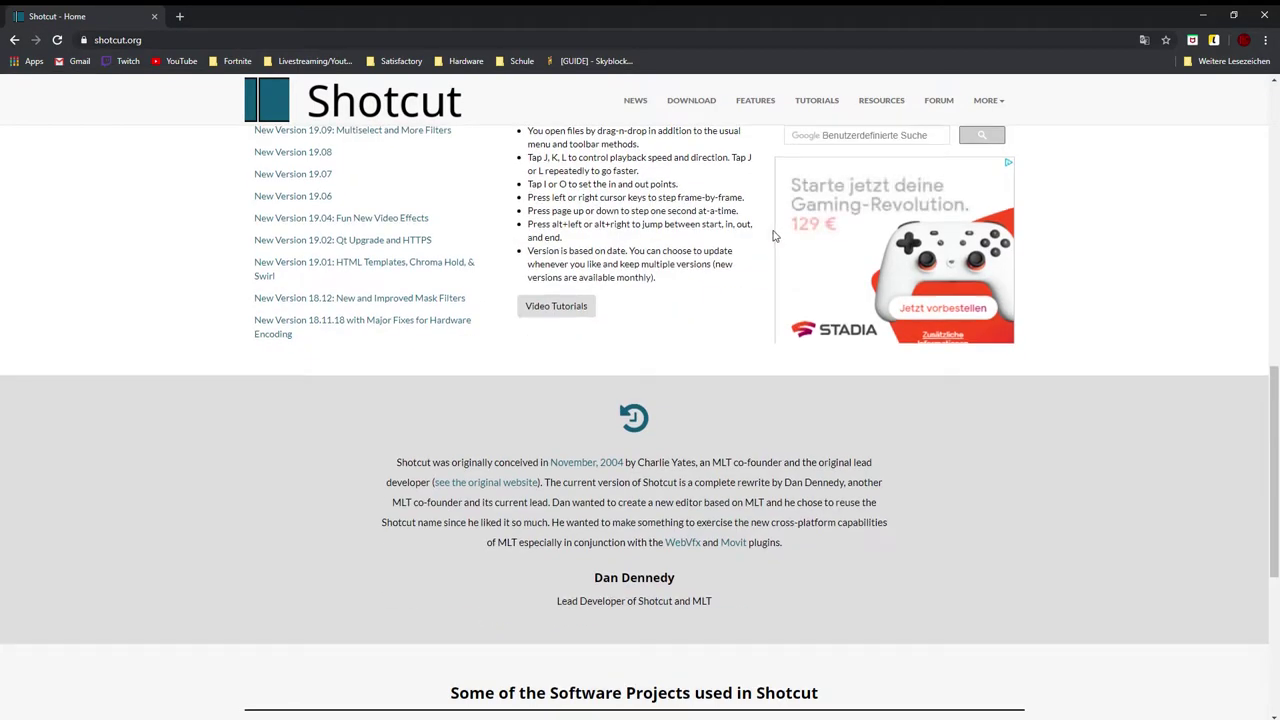
{"action": "scroll", "coordinate": [700, 230], "scroll_direction": "up", "scroll_amount": 6}
{"action": "scroll", "coordinate": [637, 232], "scroll_direction": "up", "scroll_amount": 2}
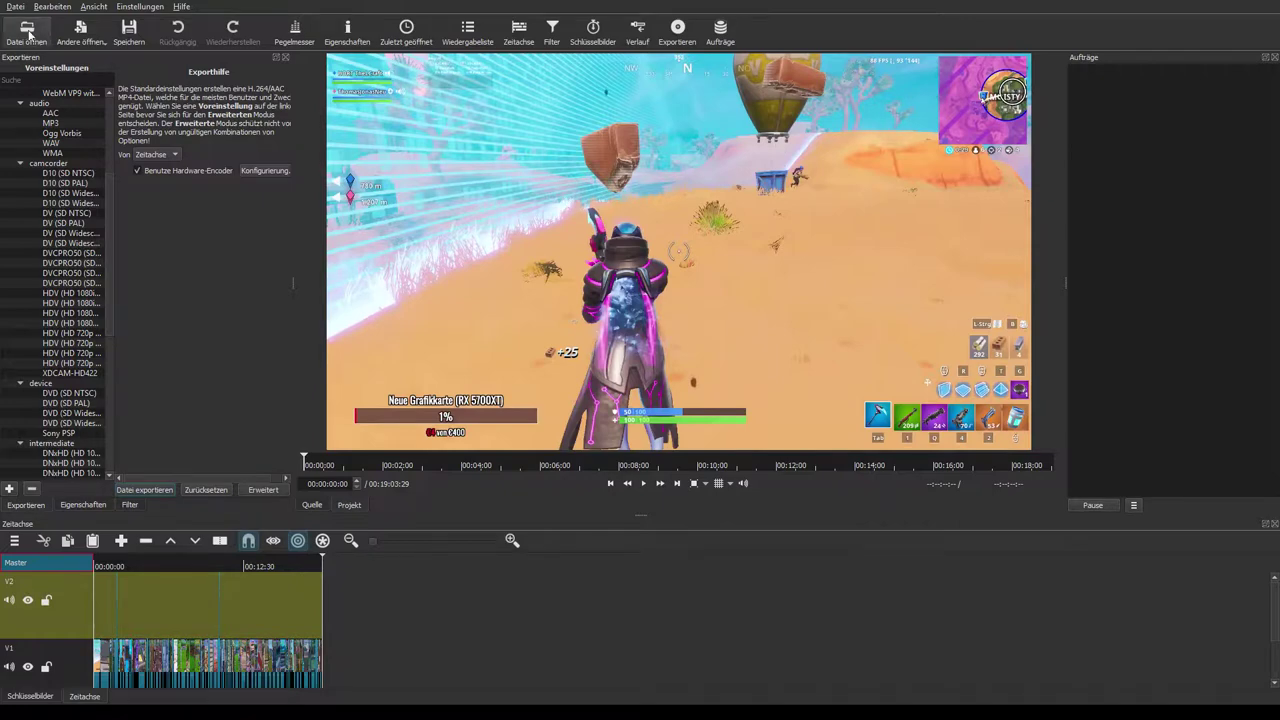
Step: Move the playhead to the project start and close the current project
{"action": "left_click", "coordinate": [96, 566]}
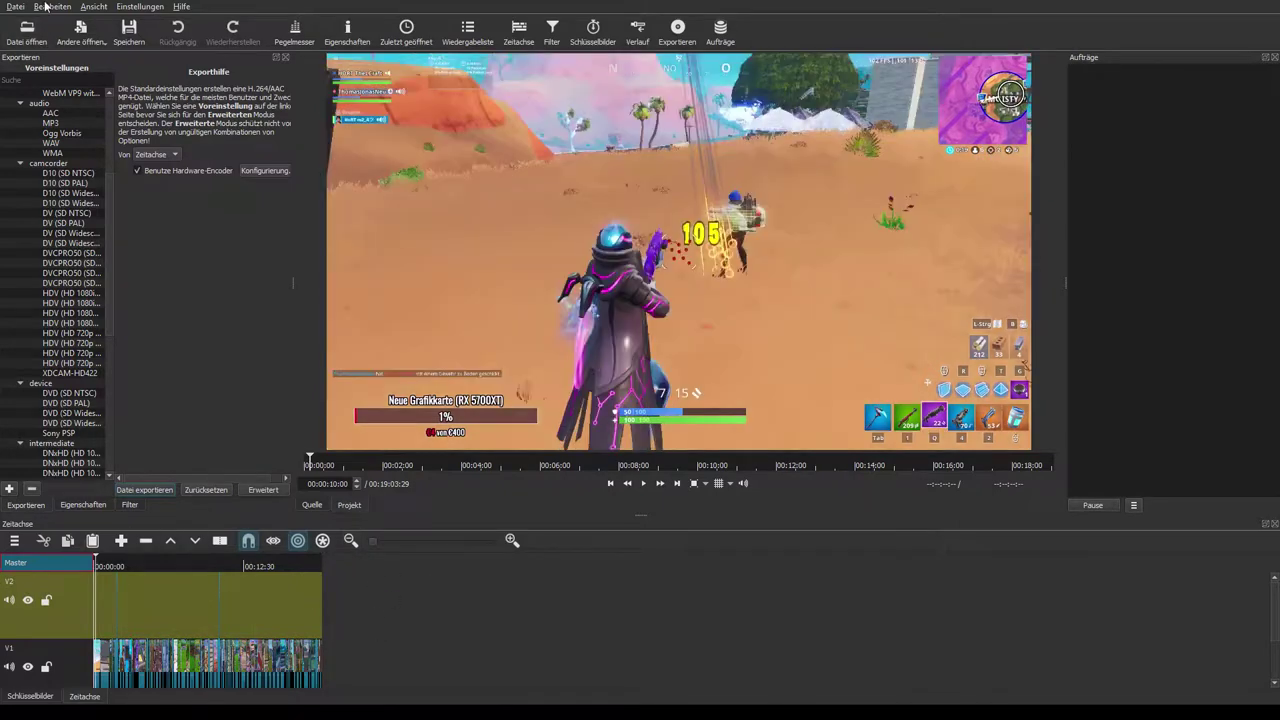
{"action": "key", "text": "alt"}
{"action": "key", "text": "ctrl+n"}
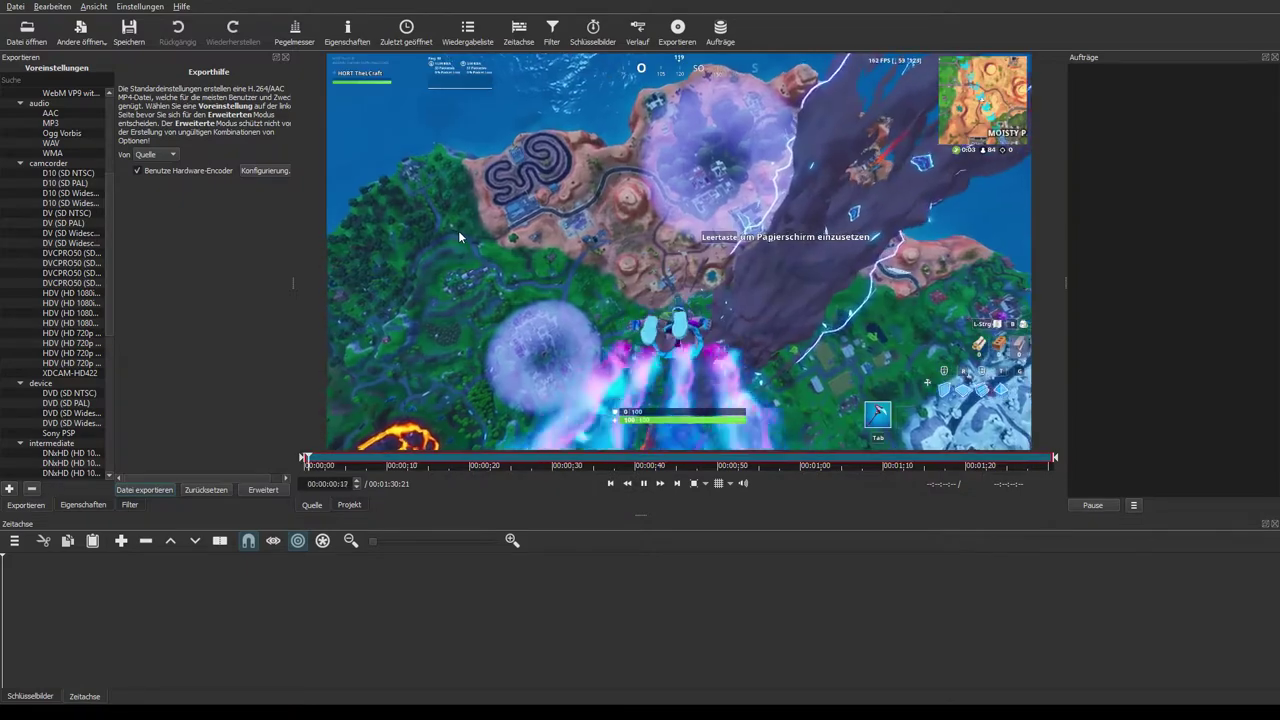
Step: Drag the Fortnite clip onto V1, then scrub and play it through to 00:00:13:19
{"action": "left_click_drag", "start_coordinate": [501, 243], "coordinate": [378, 603]}
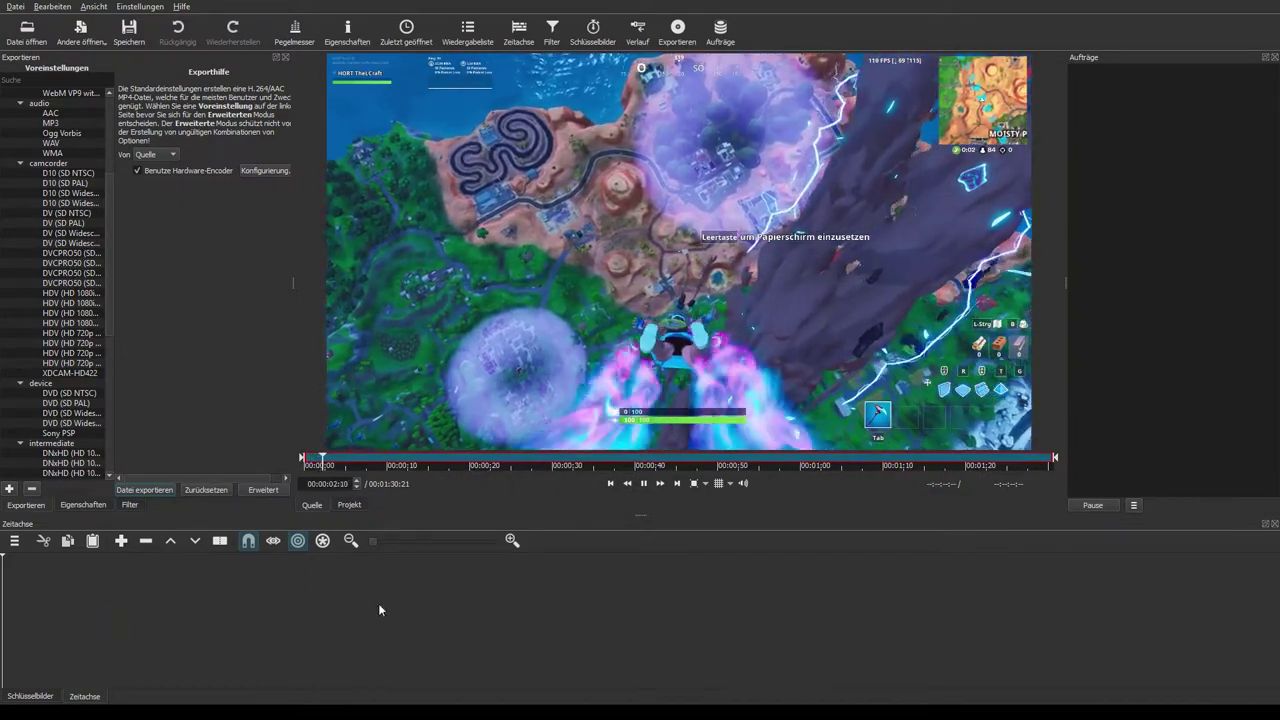
{"action": "left_click", "coordinate": [643, 483]}
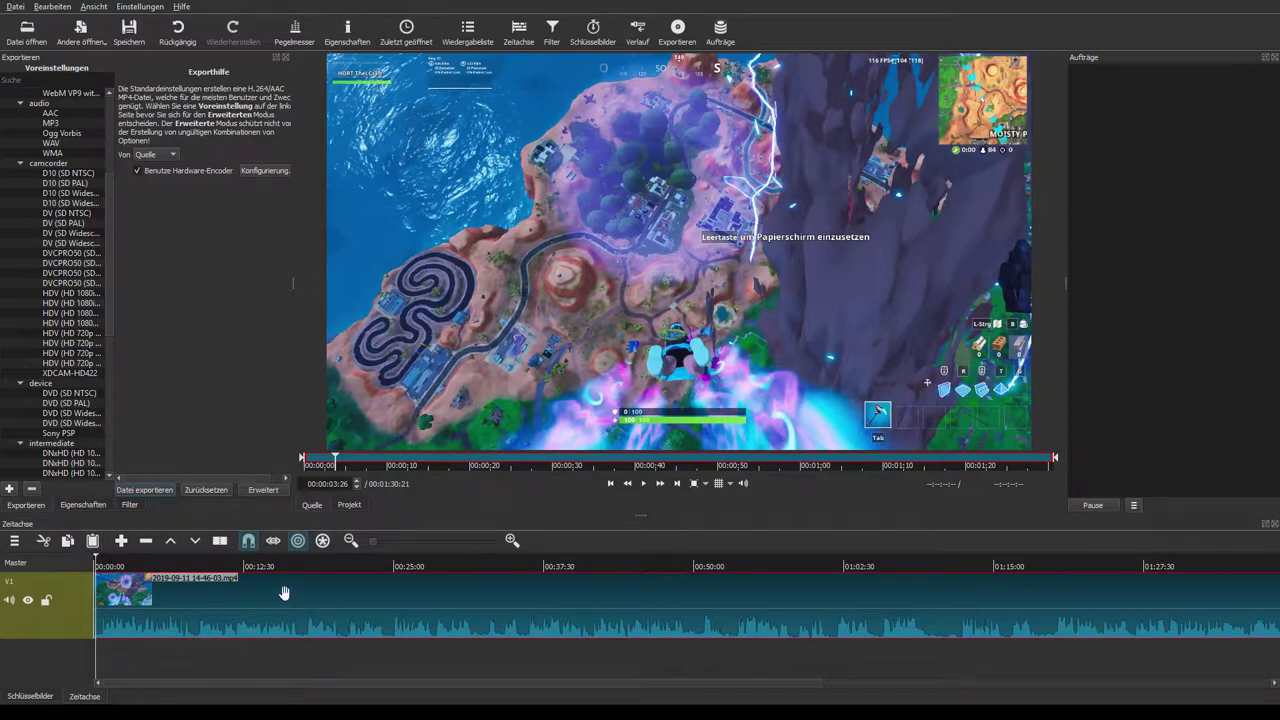
{"action": "left_click", "coordinate": [216, 566]}
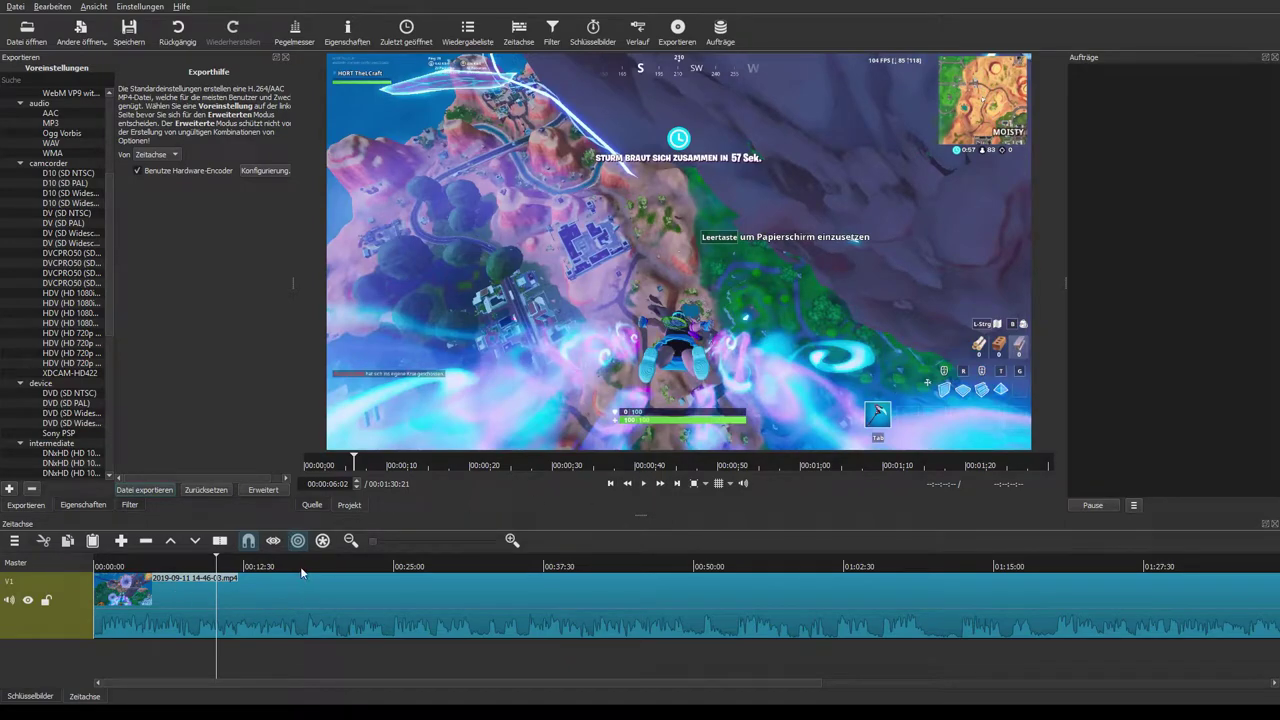
{"action": "left_click", "coordinate": [269, 566]}
{"action": "left_click_drag", "start_coordinate": [271, 567], "coordinate": [294, 567]}
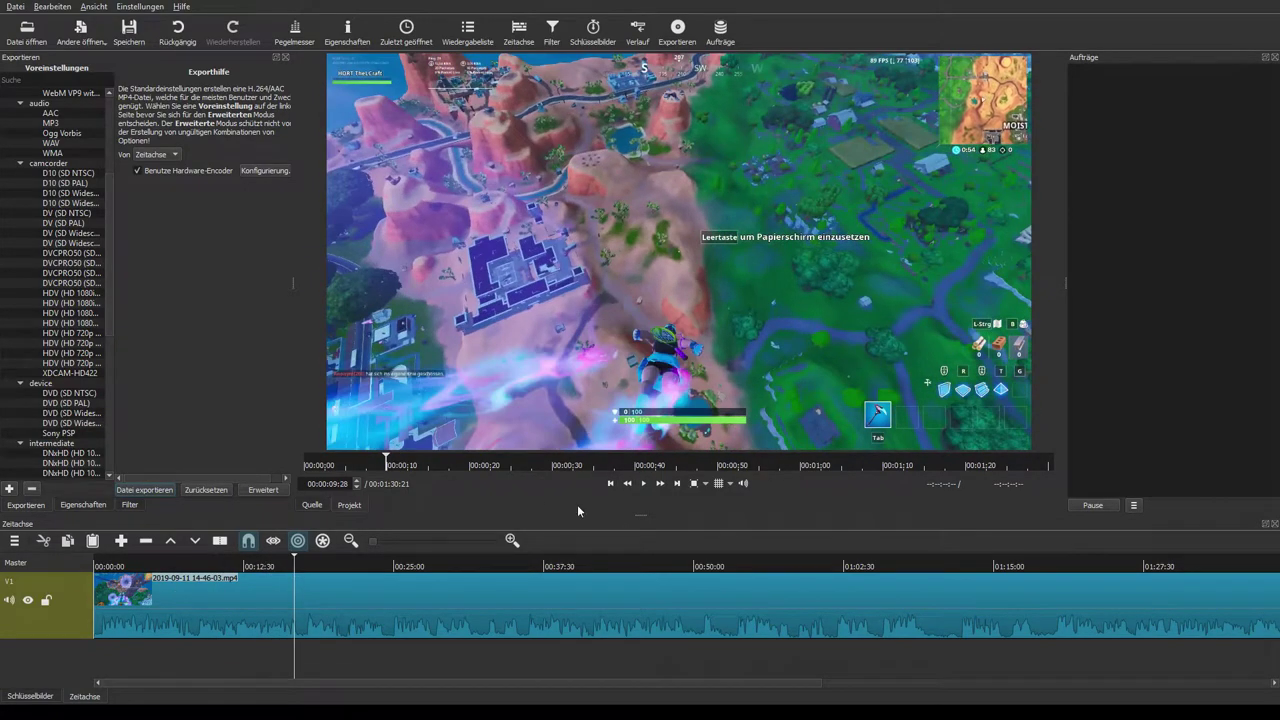
{"action": "left_click", "coordinate": [640, 484]}
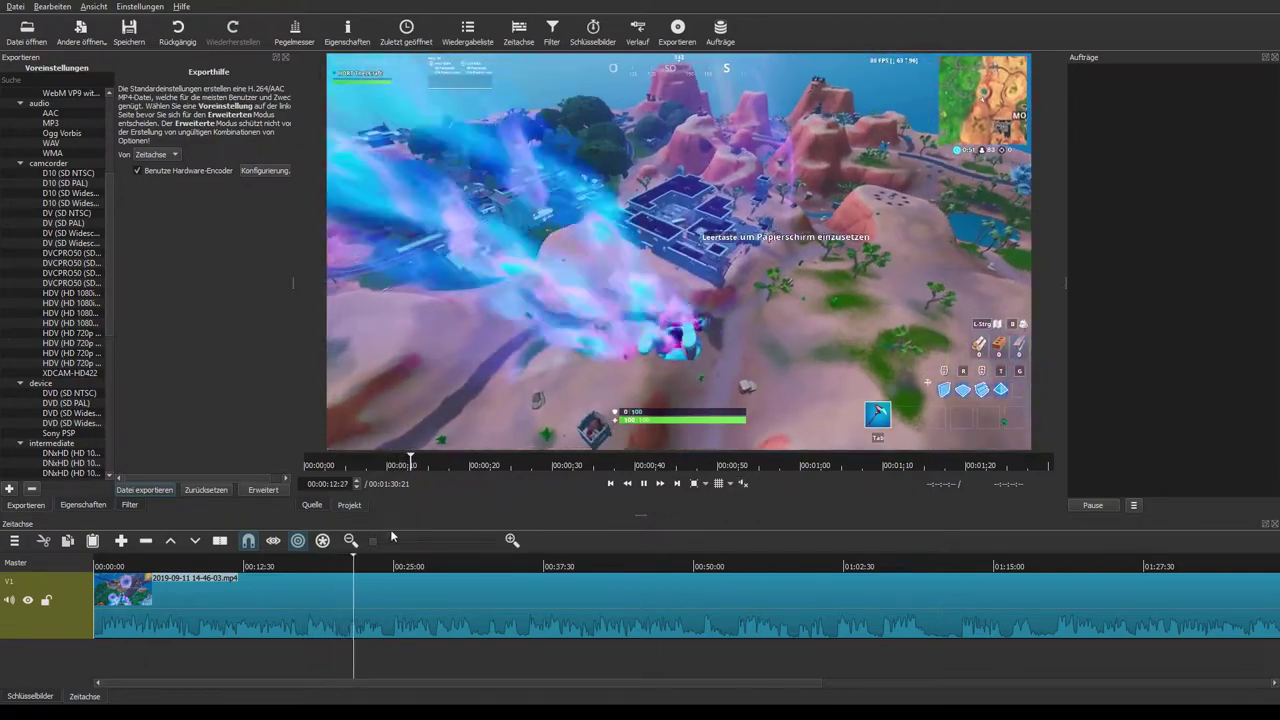
{"action": "left_click_drag", "start_coordinate": [534, 556], "coordinate": [369, 556]}
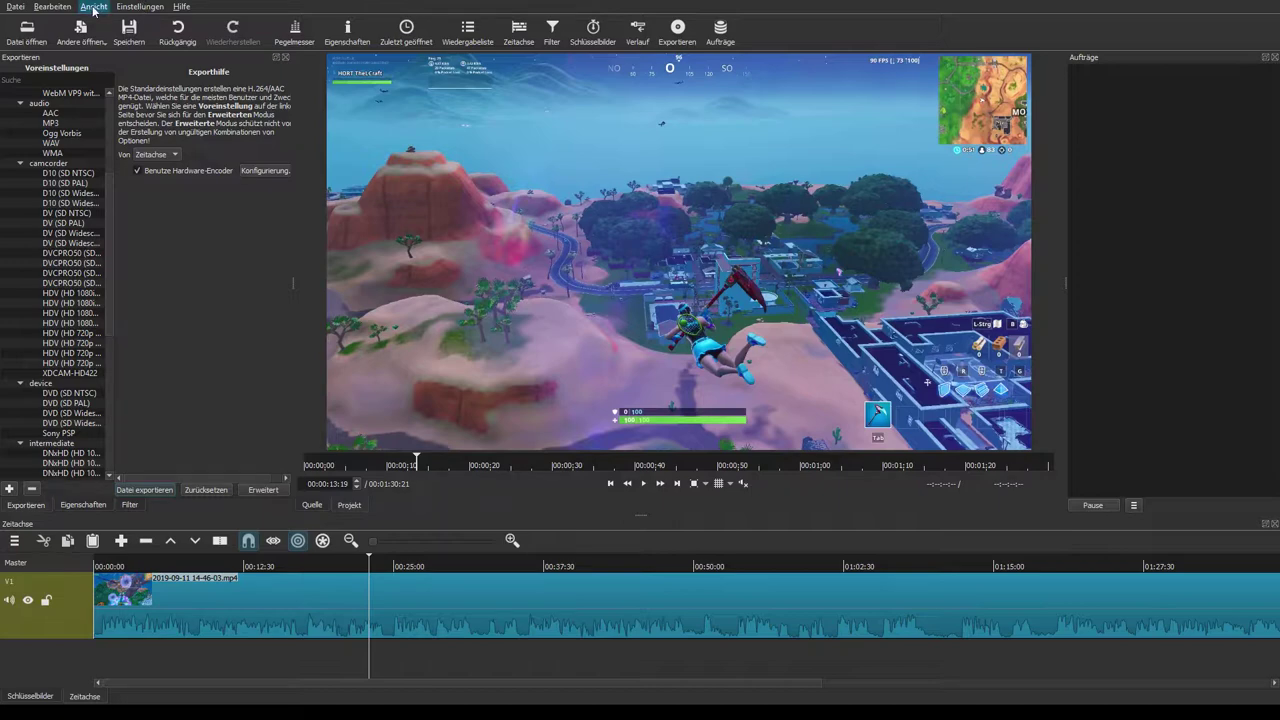
Step: Try different workspace layouts, then return to the full editing layout
{"action": "left_click", "coordinate": [295, 28]}
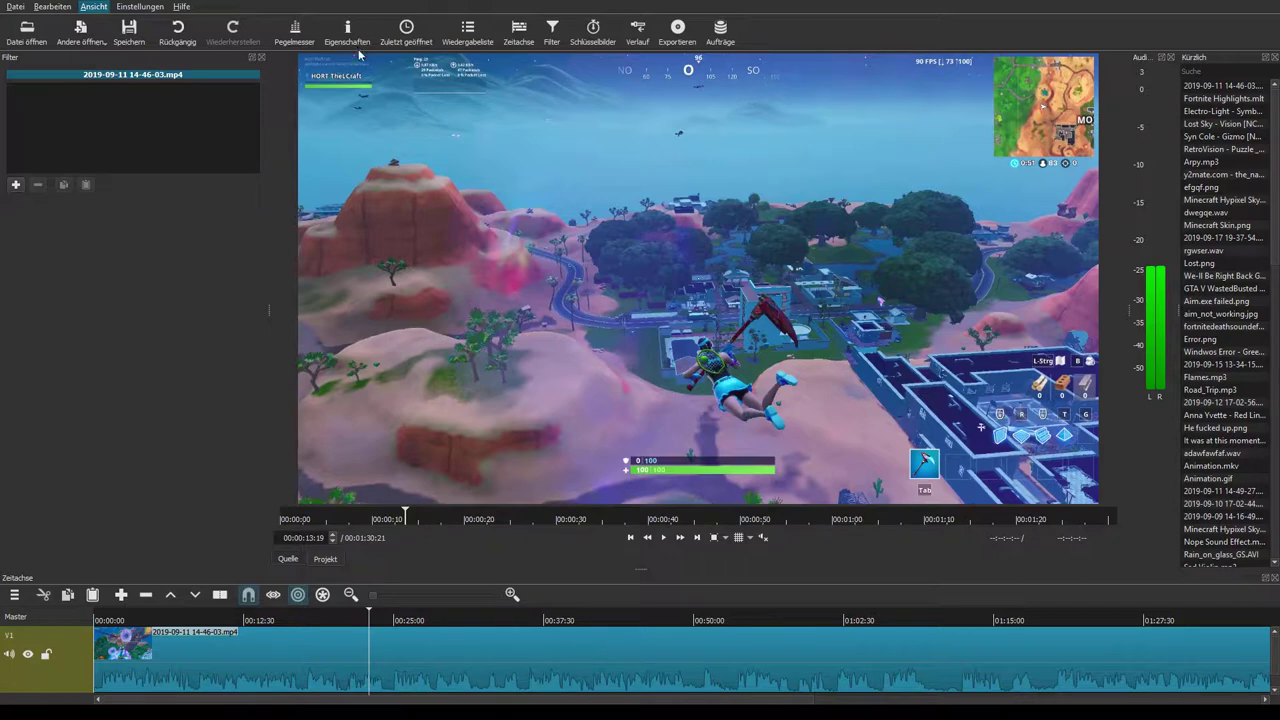
{"action": "double_click", "coordinate": [627, 0]}
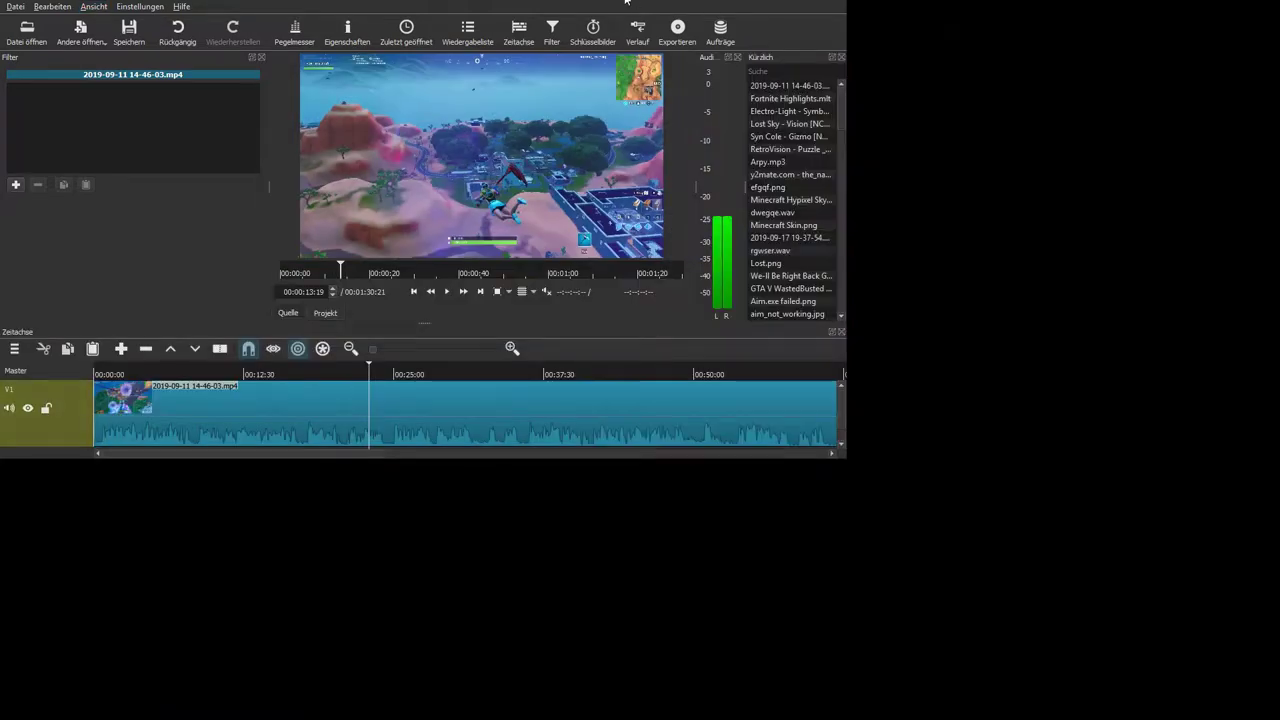
{"action": "double_click", "coordinate": [627, 0]}
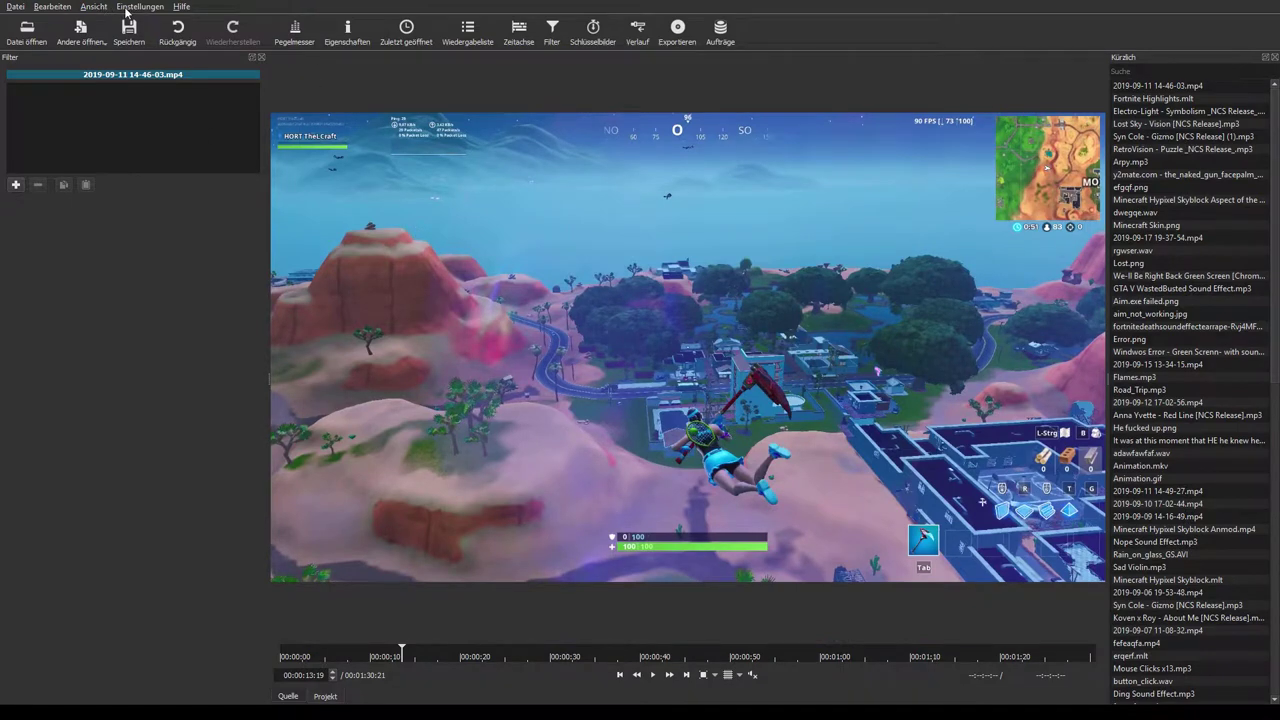
{"action": "left_click", "coordinate": [87, 7]}
{"action": "left_click", "coordinate": [131, 34]}
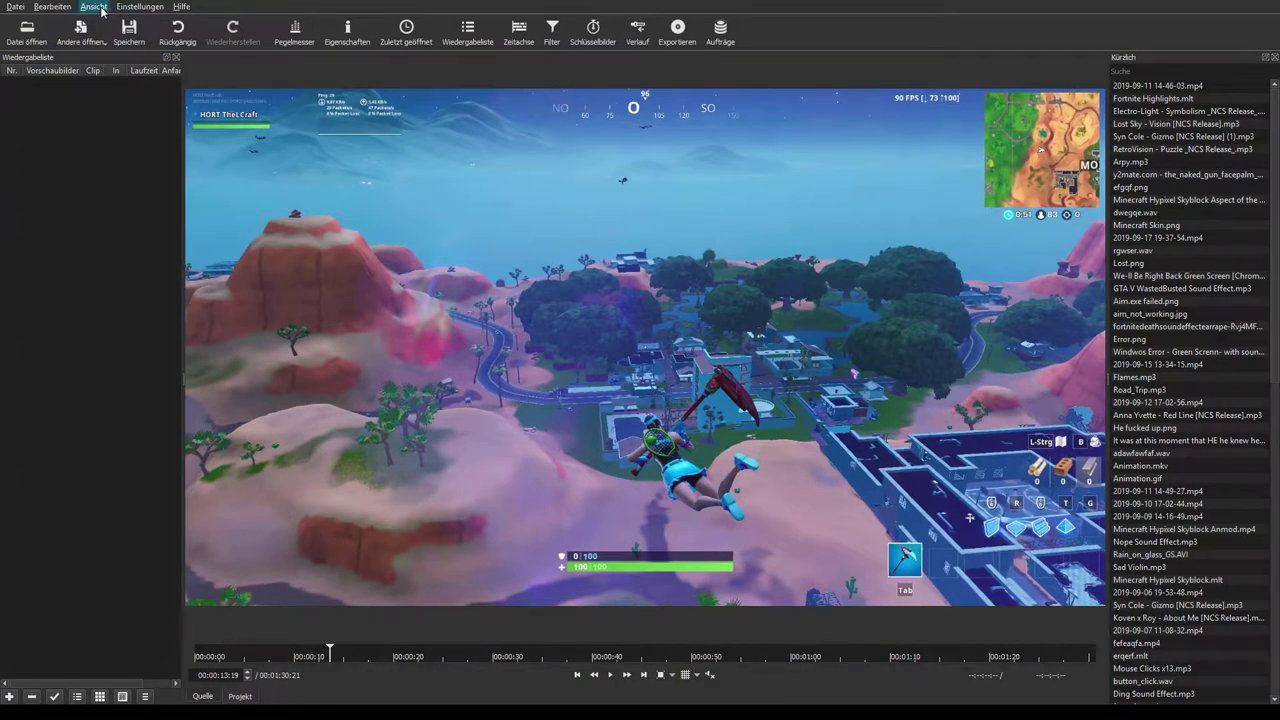
{"action": "left_click", "coordinate": [335, 60]}
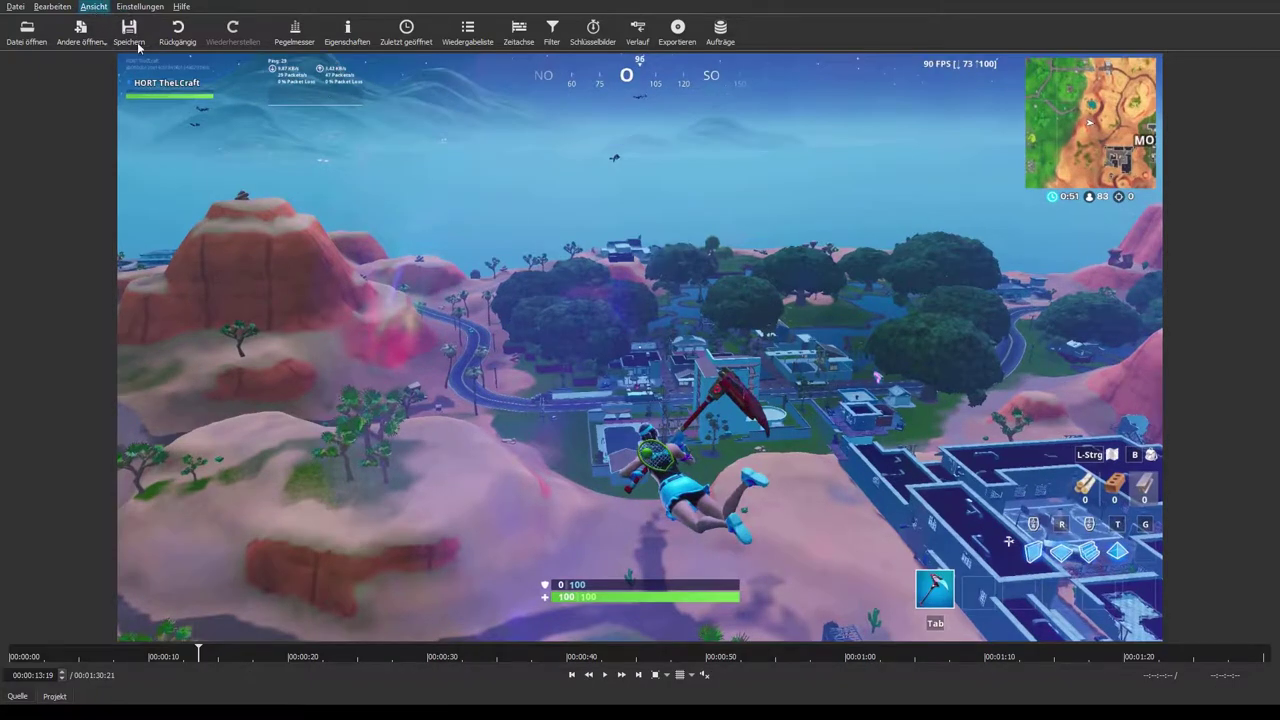
{"action": "key", "text": "alt+3"}
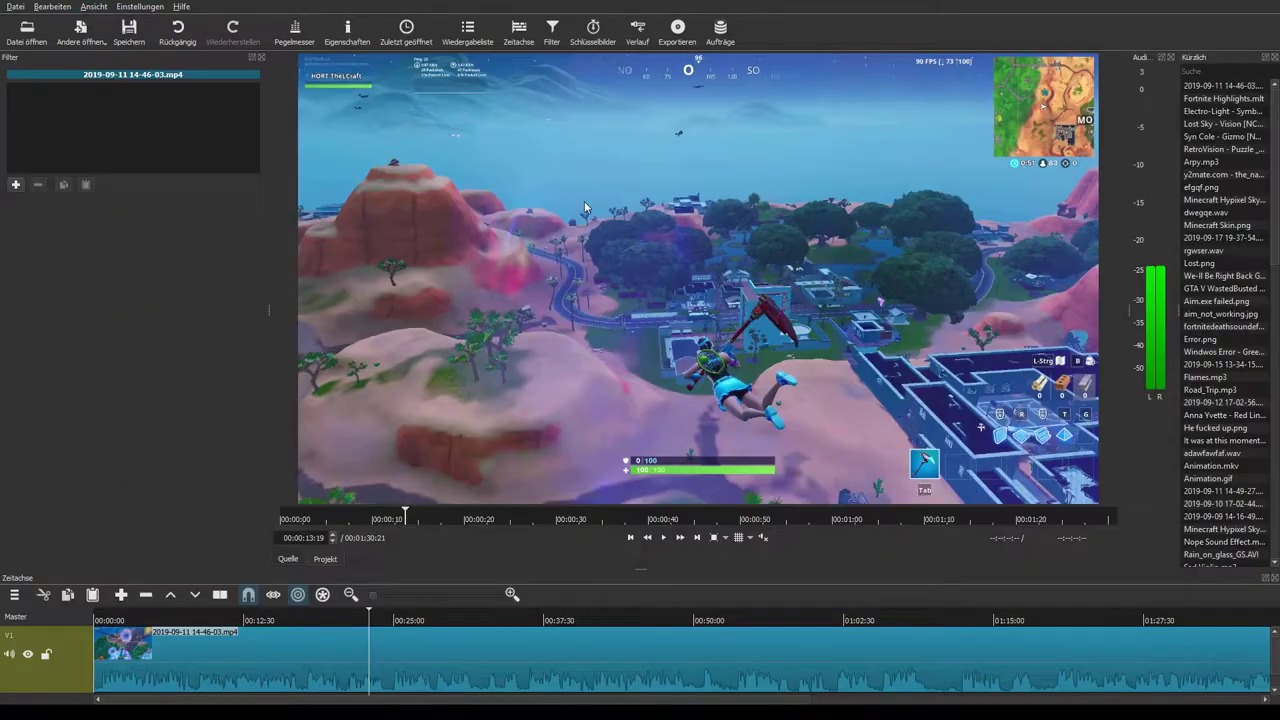
Step: Close Kürzlich and Audio-Pegelmesser, enlarge the timeline, and open the Aufträge, Exportieren and Filter panels
{"action": "left_click", "coordinate": [1274, 57]}
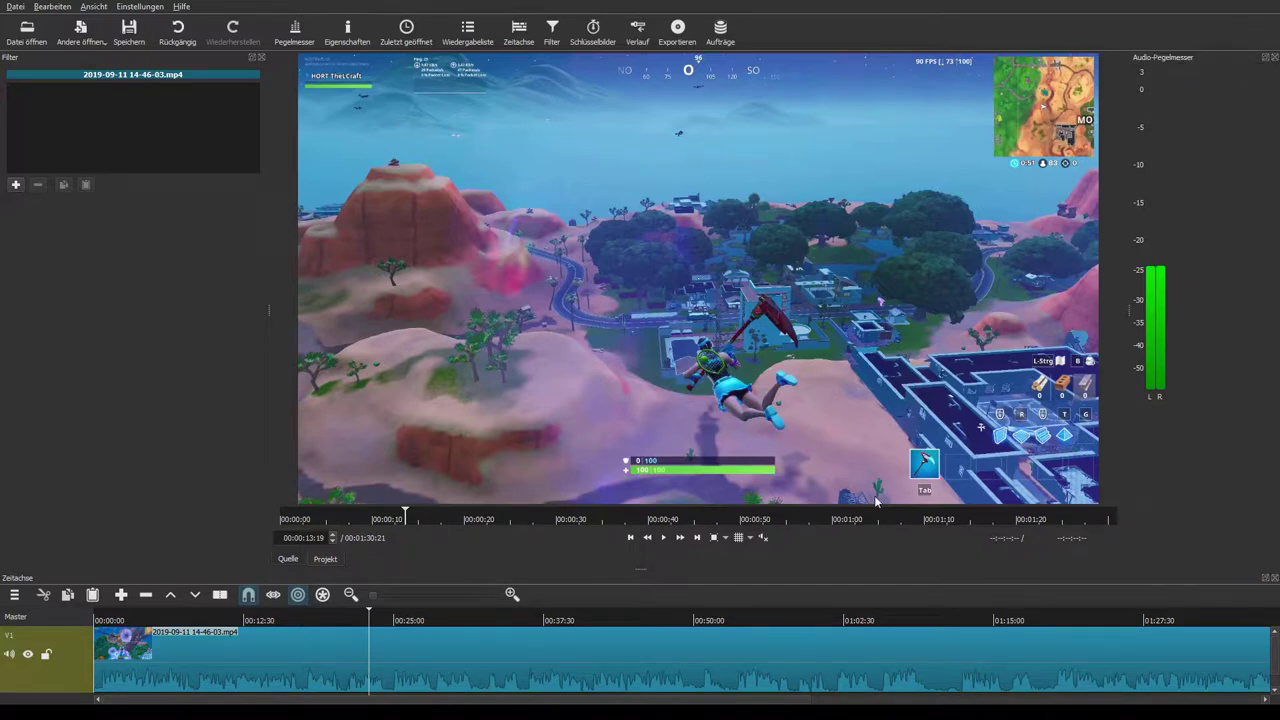
{"action": "left_click", "coordinate": [1274, 57]}
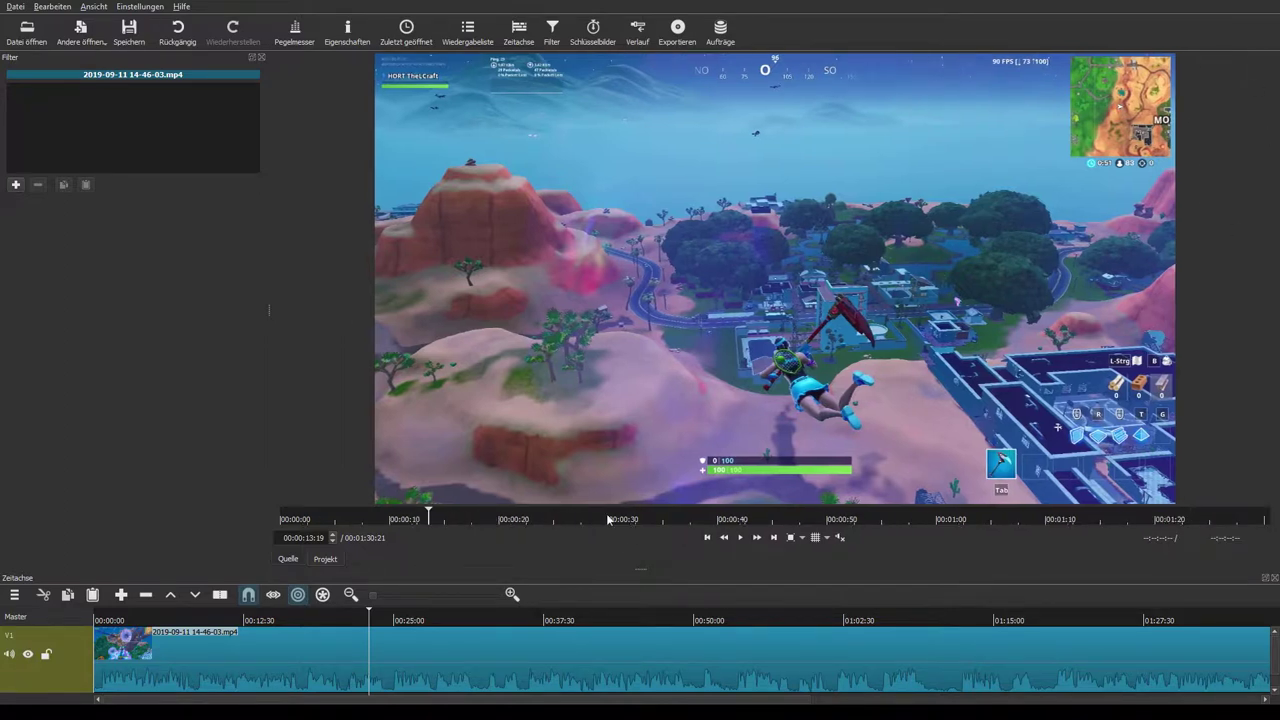
{"action": "left_click_drag", "start_coordinate": [643, 572], "coordinate": [641, 497]}
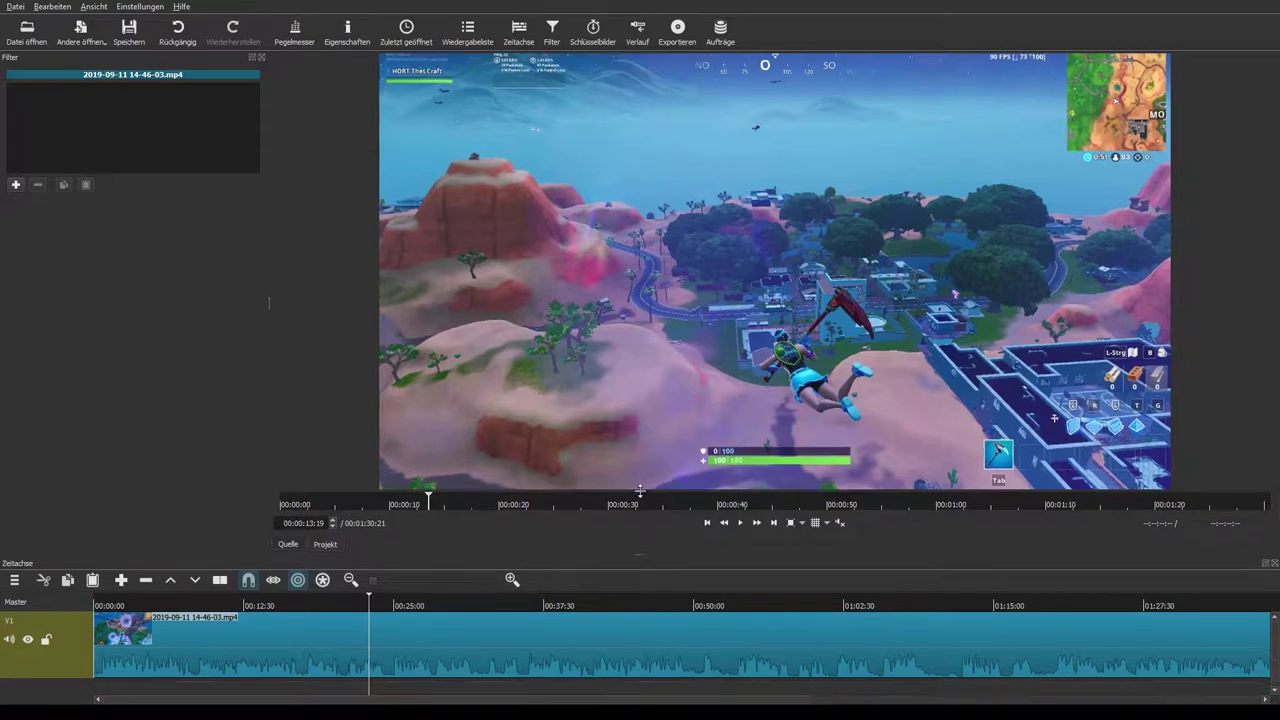
{"action": "left_click", "coordinate": [717, 46]}
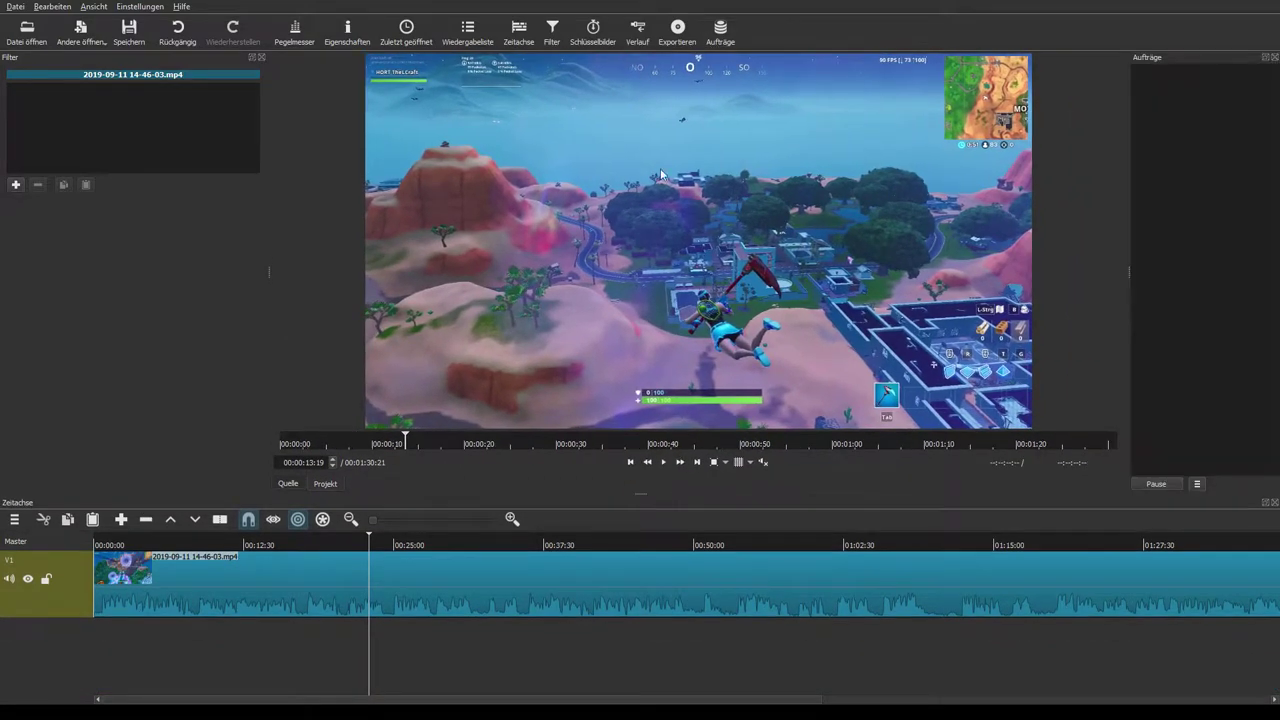
{"action": "left_click", "coordinate": [677, 32]}
{"action": "left_click", "coordinate": [553, 33]}
Step: Show the Exportieren presets and widen the list until the full preset names fit
{"action": "left_click", "coordinate": [60, 484]}
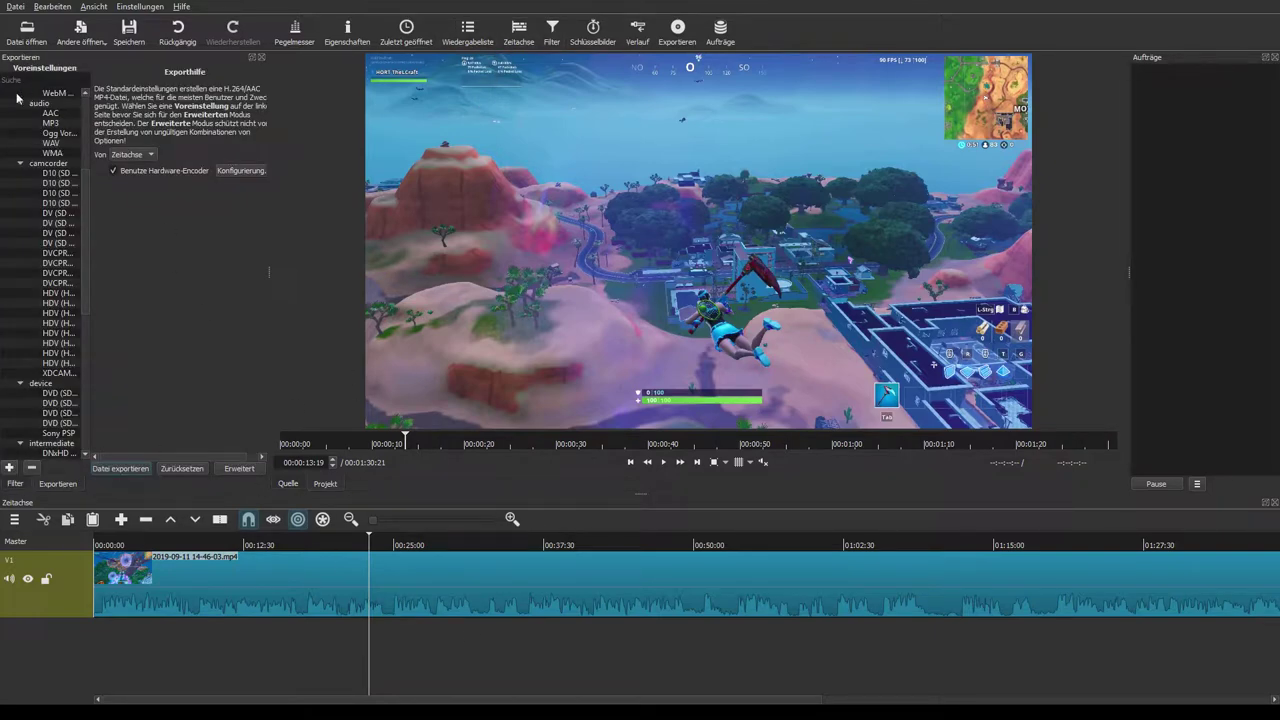
{"action": "scroll", "coordinate": [17, 97], "scroll_direction": "up", "scroll_amount": 2}
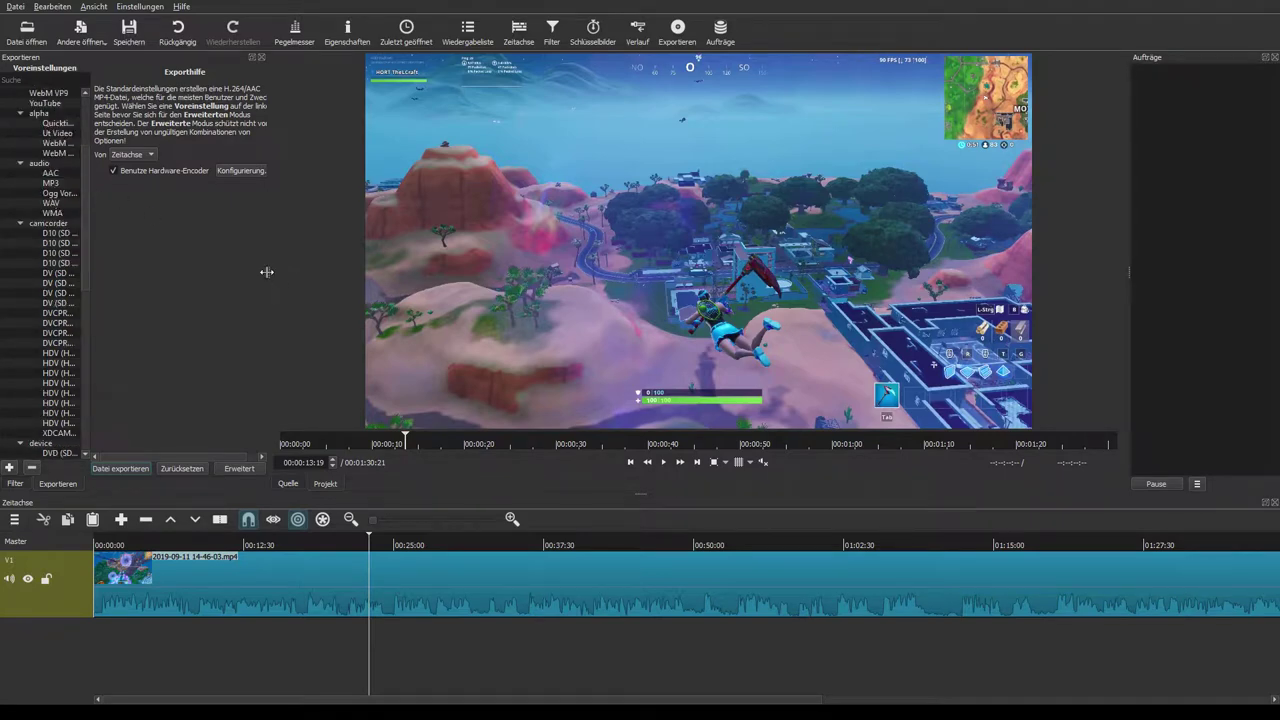
{"action": "left_click_drag", "start_coordinate": [267, 271], "coordinate": [315, 271]}
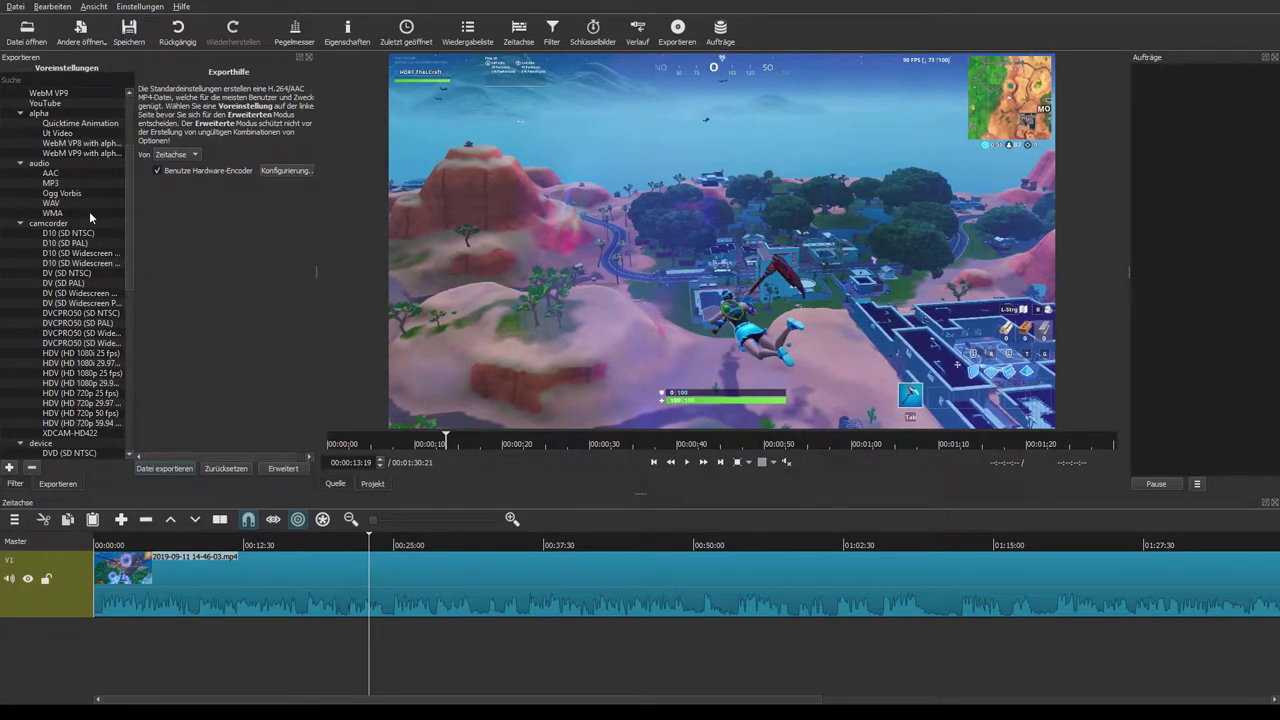
{"action": "scroll", "coordinate": [90, 217], "scroll_direction": "down", "scroll_amount": 4}
{"action": "scroll", "coordinate": [80, 222], "scroll_direction": "up", "scroll_amount": 5}
{"action": "scroll", "coordinate": [69, 228], "scroll_direction": "down", "scroll_amount": 6}
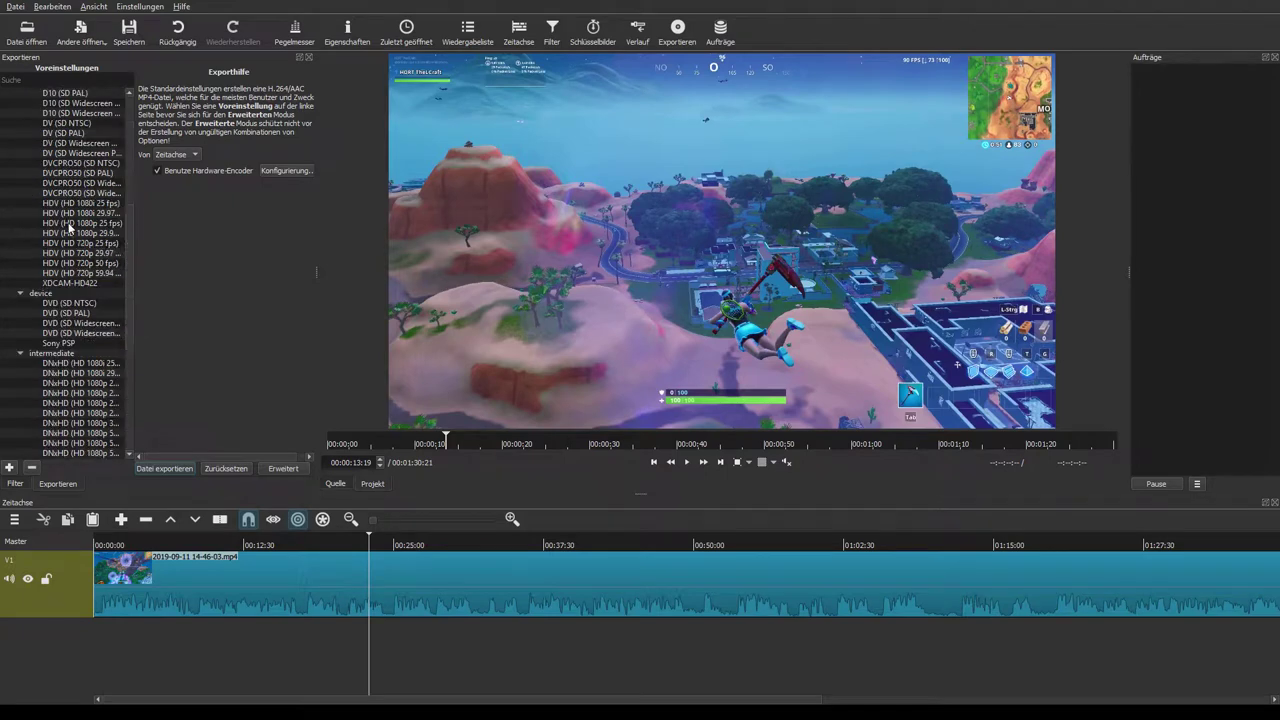
{"action": "scroll", "coordinate": [69, 228], "scroll_direction": "down", "scroll_amount": 2}
{"action": "scroll", "coordinate": [5, 238], "scroll_direction": "up", "scroll_amount": 4}
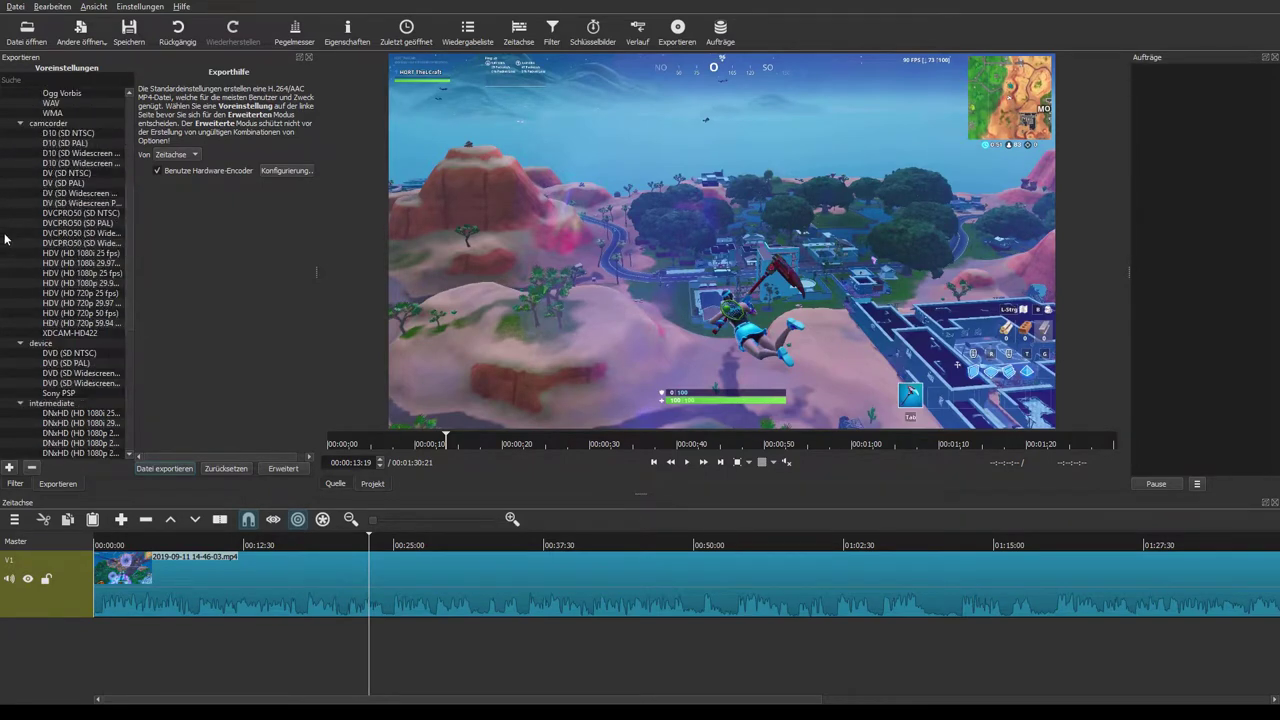
{"action": "scroll", "coordinate": [6, 237], "scroll_direction": "up", "scroll_amount": 7}
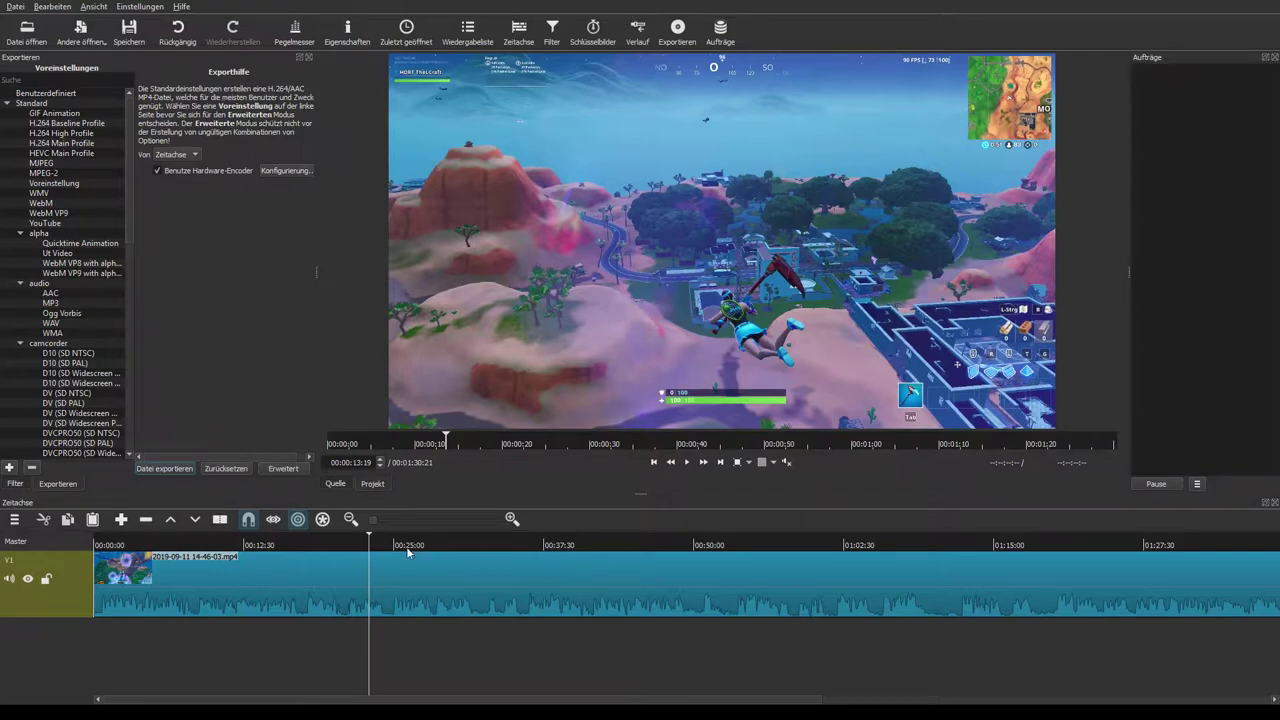
{"action": "mouse_move", "coordinate": [1030, 545]}
{"action": "left_mouse_down"}
{"action": "mouse_move", "coordinate": [3, 470]}
{"action": "mouse_move", "coordinate": [182, 572]}
{"action": "mouse_move", "coordinate": [202, 545]}
{"action": "mouse_move", "coordinate": [188, 545]}
{"action": "left_mouse_up"}
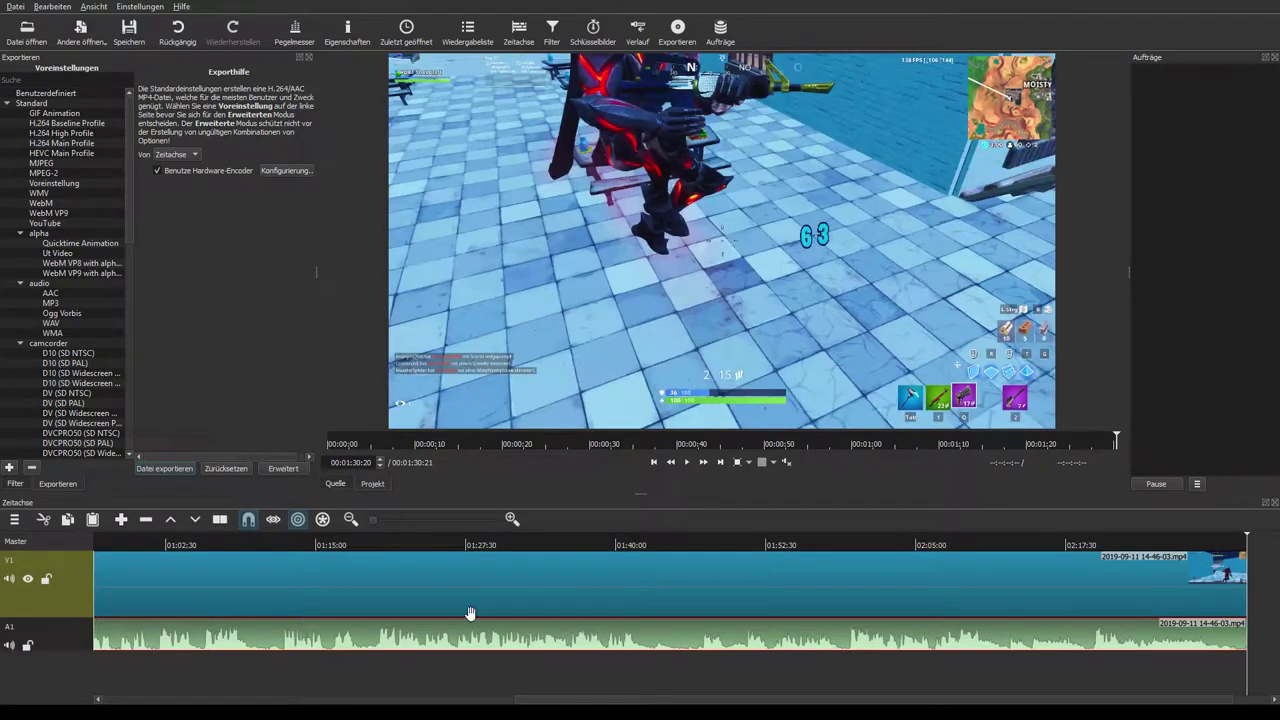
{"action": "left_click_drag", "start_coordinate": [369, 545], "coordinate": [146, 536]}
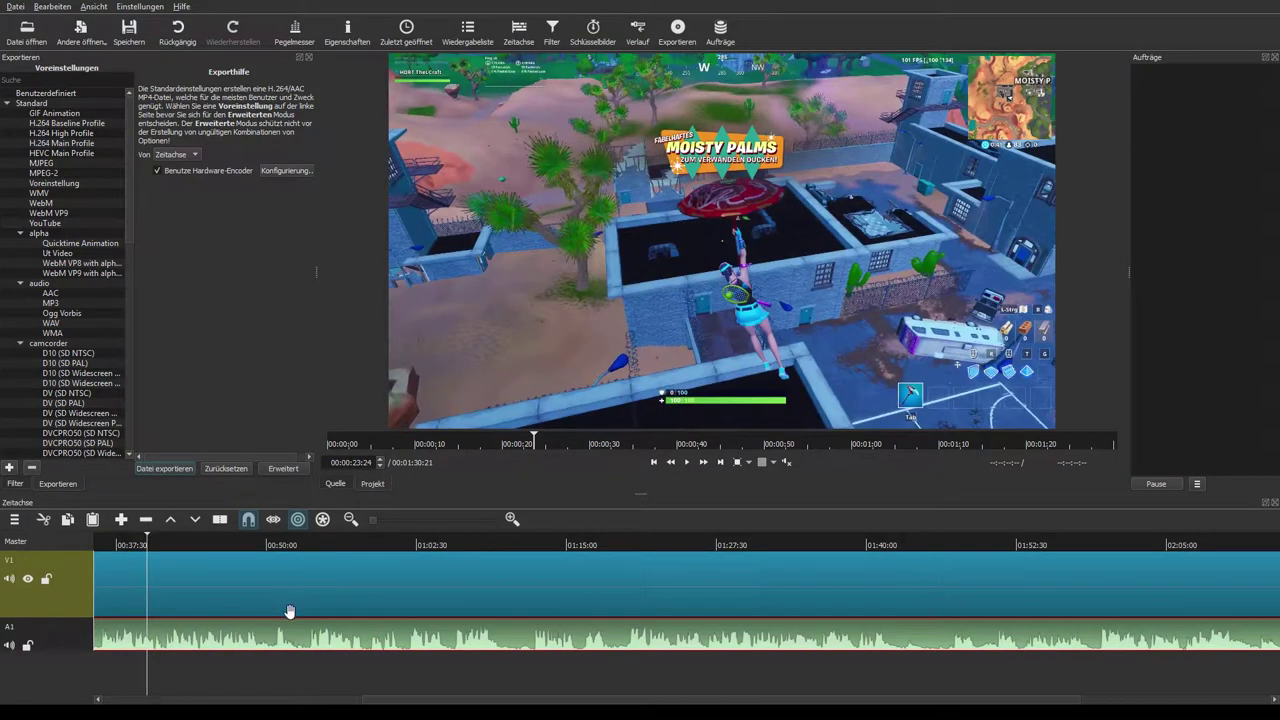
{"action": "left_click", "coordinate": [522, 628]}
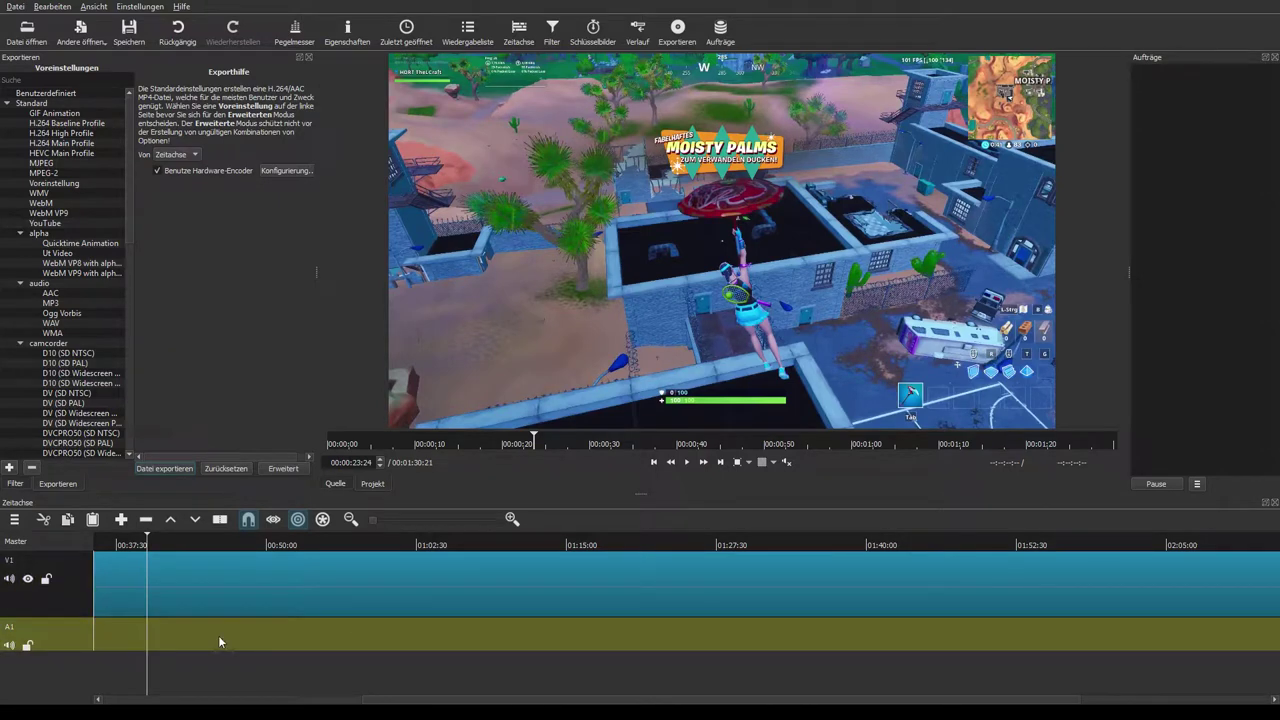
{"action": "left_click", "coordinate": [145, 519]}
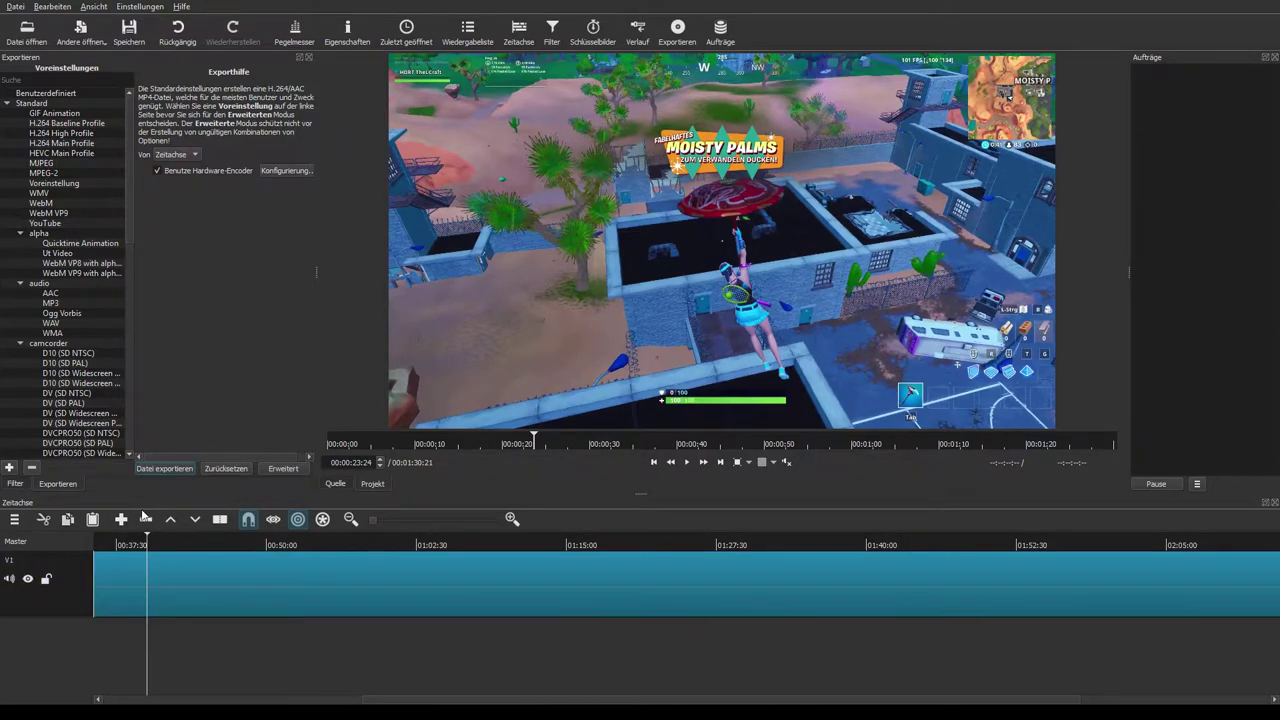
{"action": "key", "text": "a"}
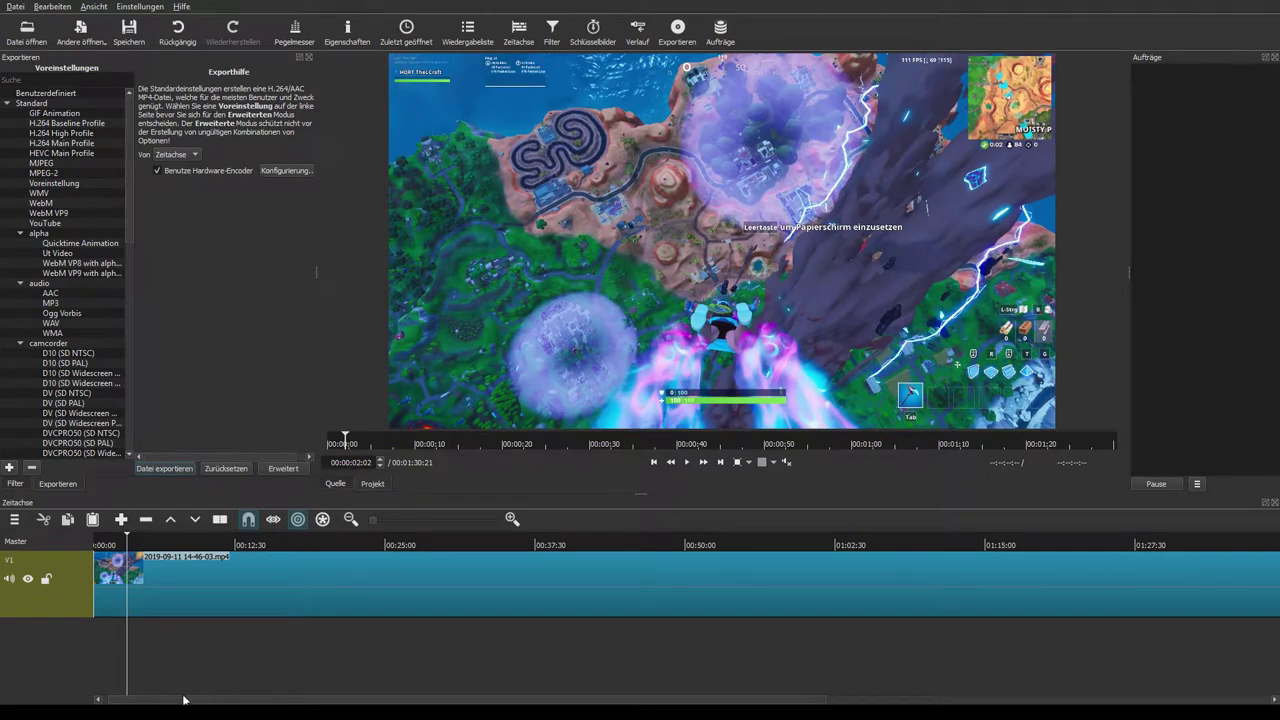
Step: Zoom the timeline to show the whole clip, select it, and scrub through the footage
{"action": "key", "text": "Home"}
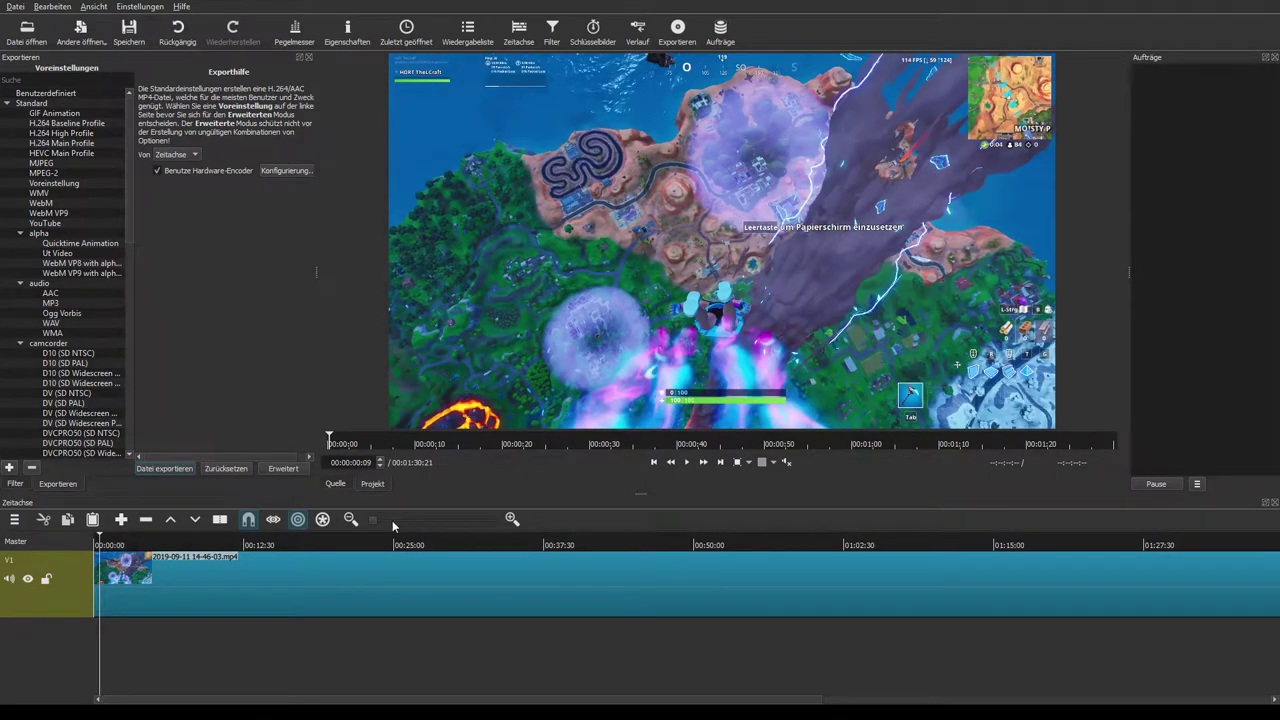
{"action": "left_click", "coordinate": [437, 521]}
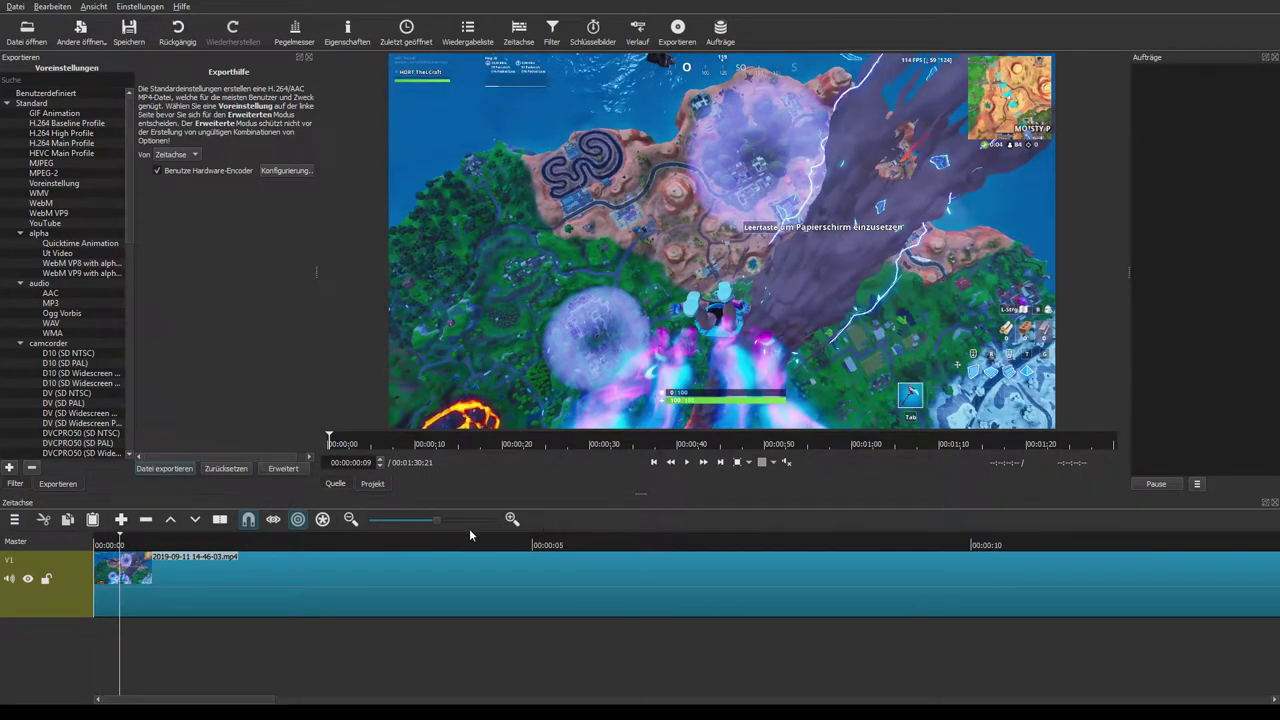
{"action": "mouse_move", "coordinate": [437, 521]}
{"action": "left_mouse_down"}
{"action": "mouse_move", "coordinate": [378, 521]}
{"action": "mouse_move", "coordinate": [437, 520]}
{"action": "mouse_move", "coordinate": [380, 521]}
{"action": "mouse_move", "coordinate": [408, 526]}
{"action": "left_mouse_up"}
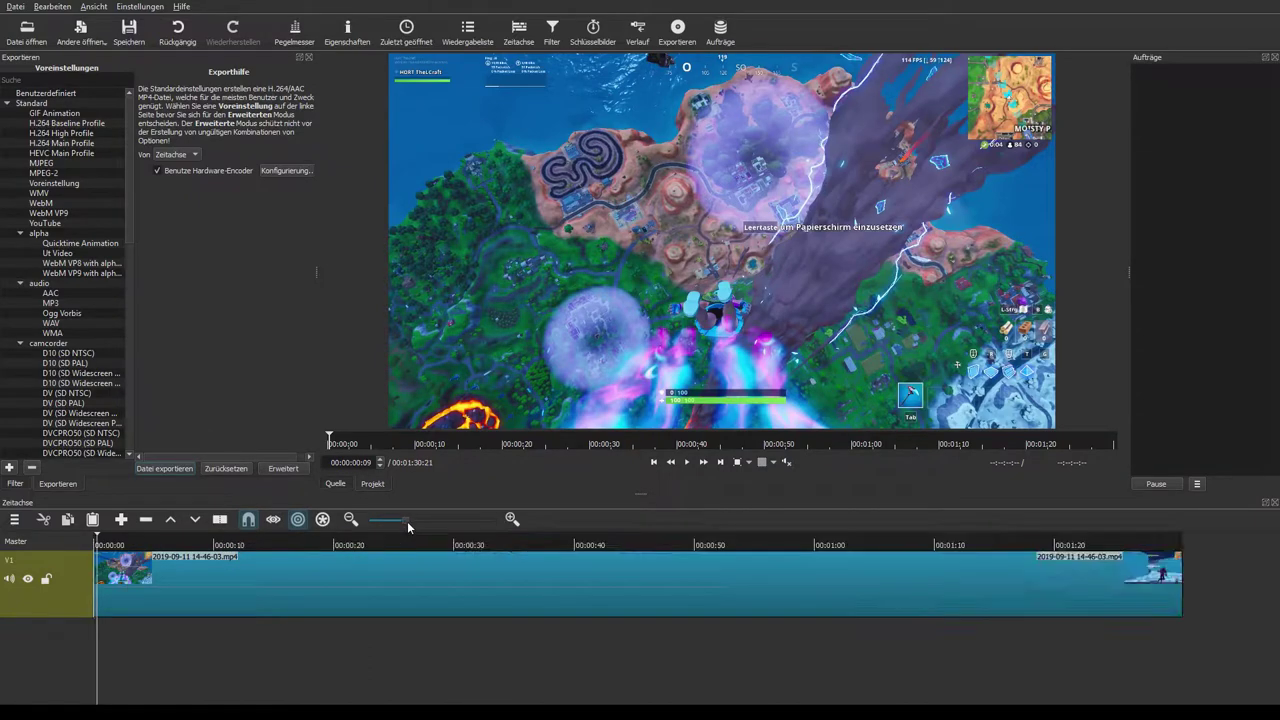
{"action": "left_click", "coordinate": [877, 599]}
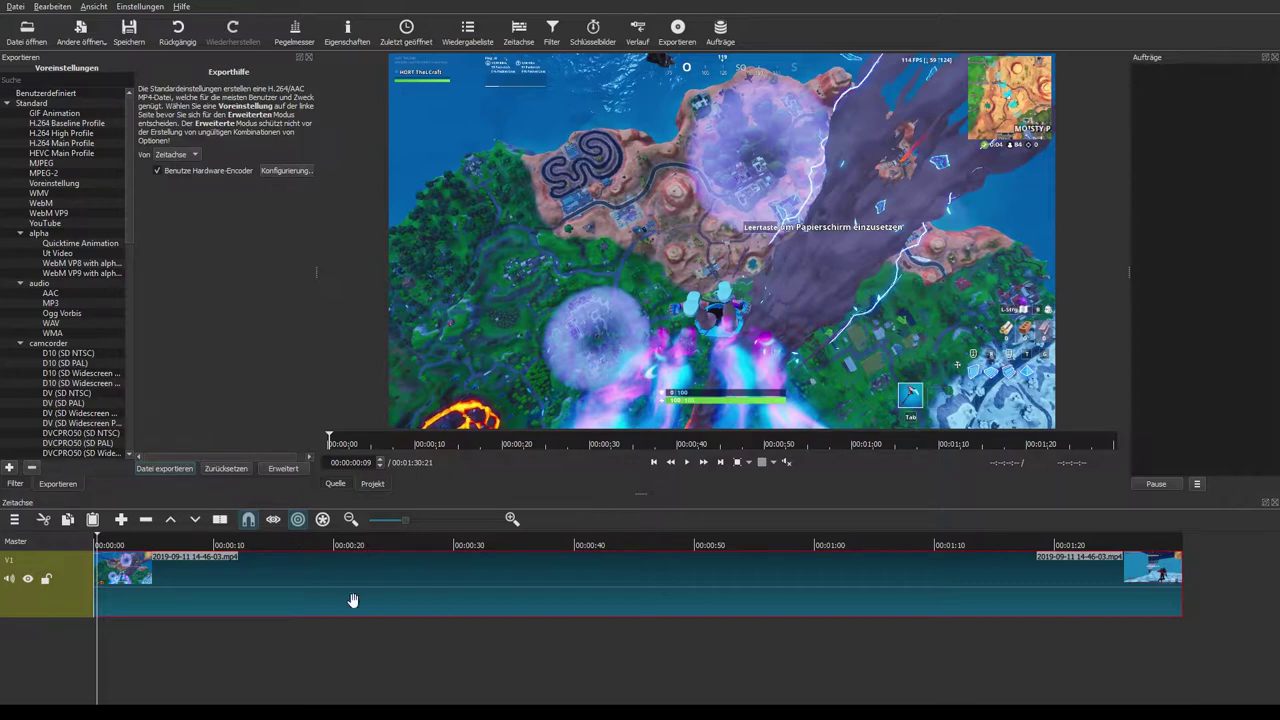
{"action": "left_click", "coordinate": [340, 610]}
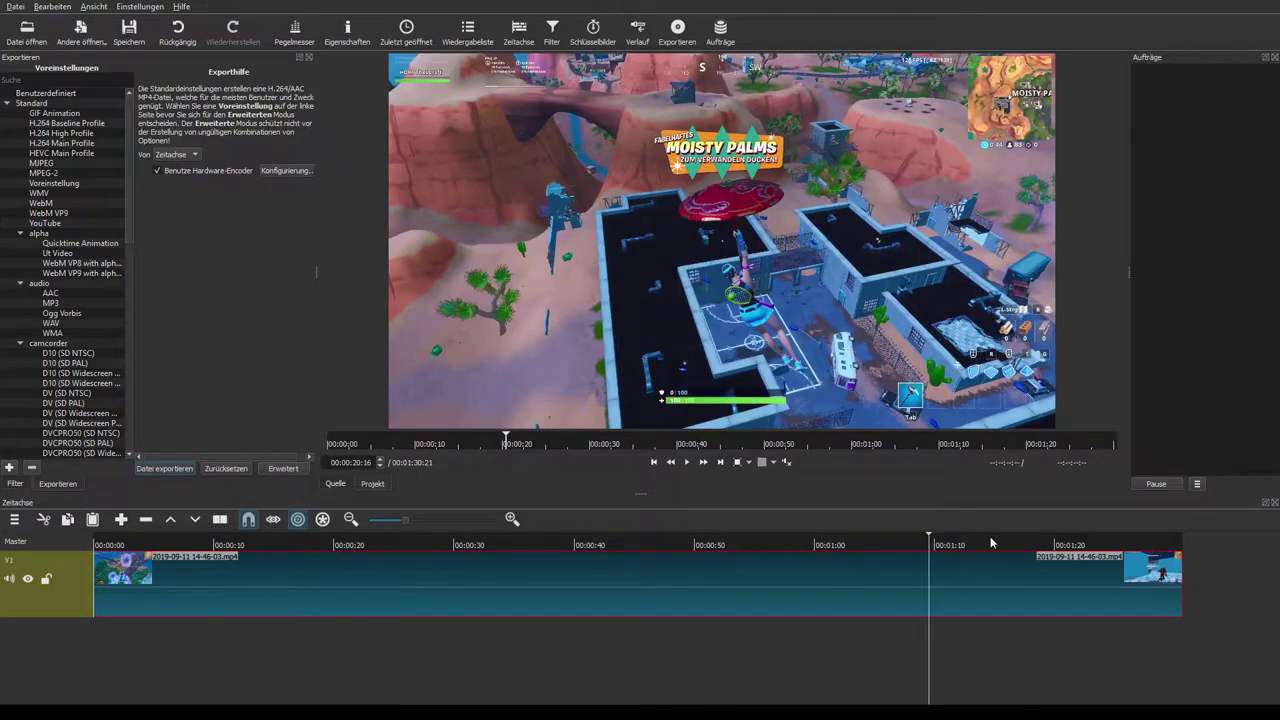
{"action": "left_click_drag", "start_coordinate": [391, 536], "coordinate": [1025, 536]}
Step: Split the clip at 00:00:05:01 and 00:00:19:11 and ripple-delete the piece between
{"action": "left_click", "coordinate": [117, 540]}
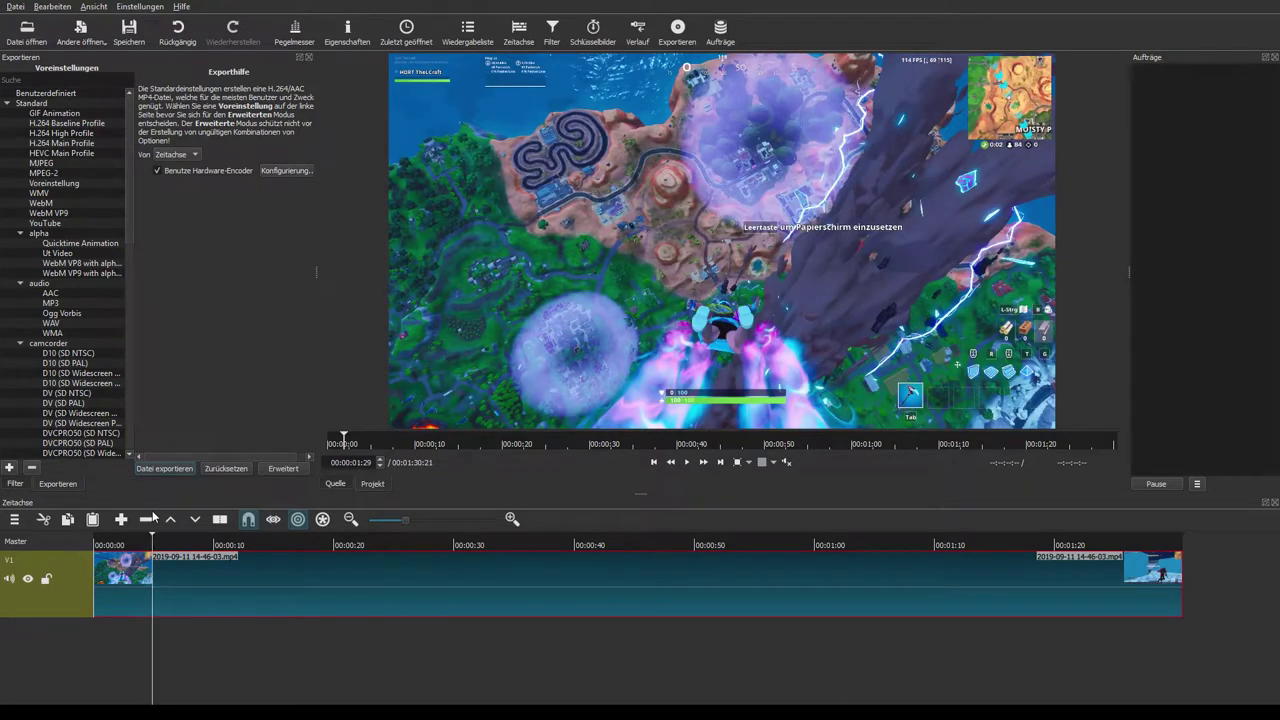
{"action": "left_click", "coordinate": [160, 540]}
{"action": "left_click", "coordinate": [150, 540]}
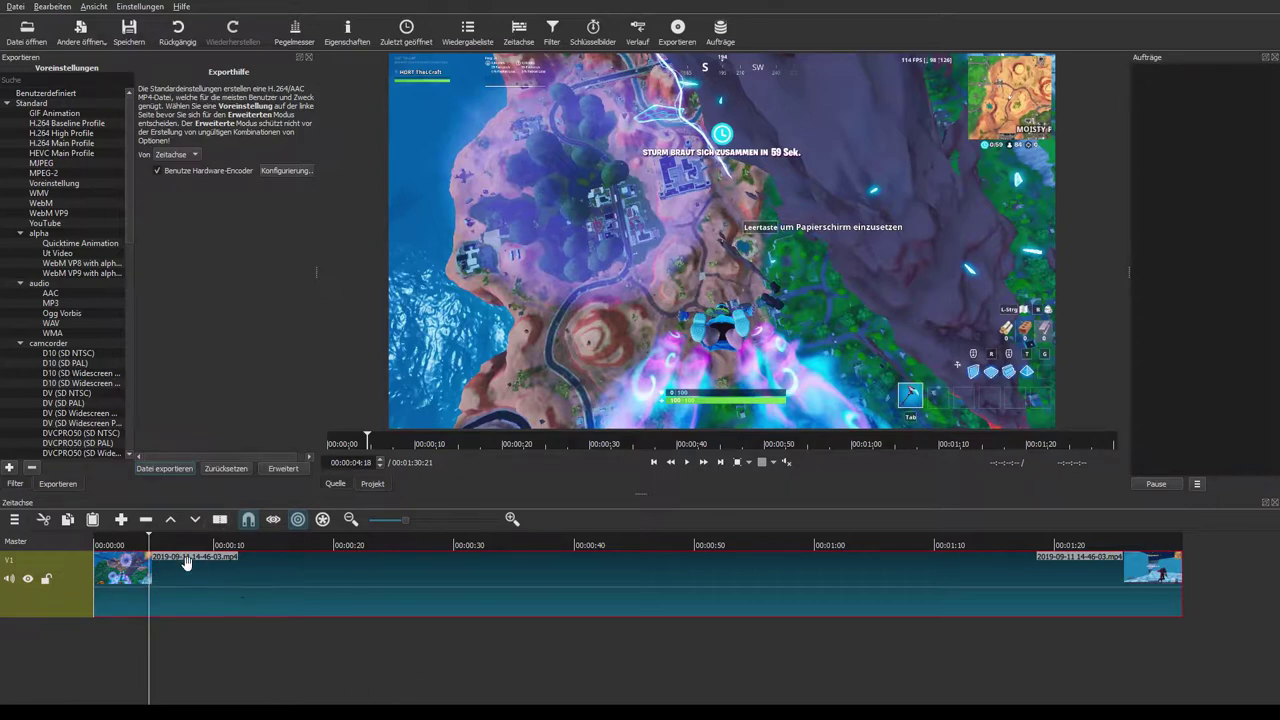
{"action": "left_click", "coordinate": [155, 540]}
{"action": "key", "text": "s"}
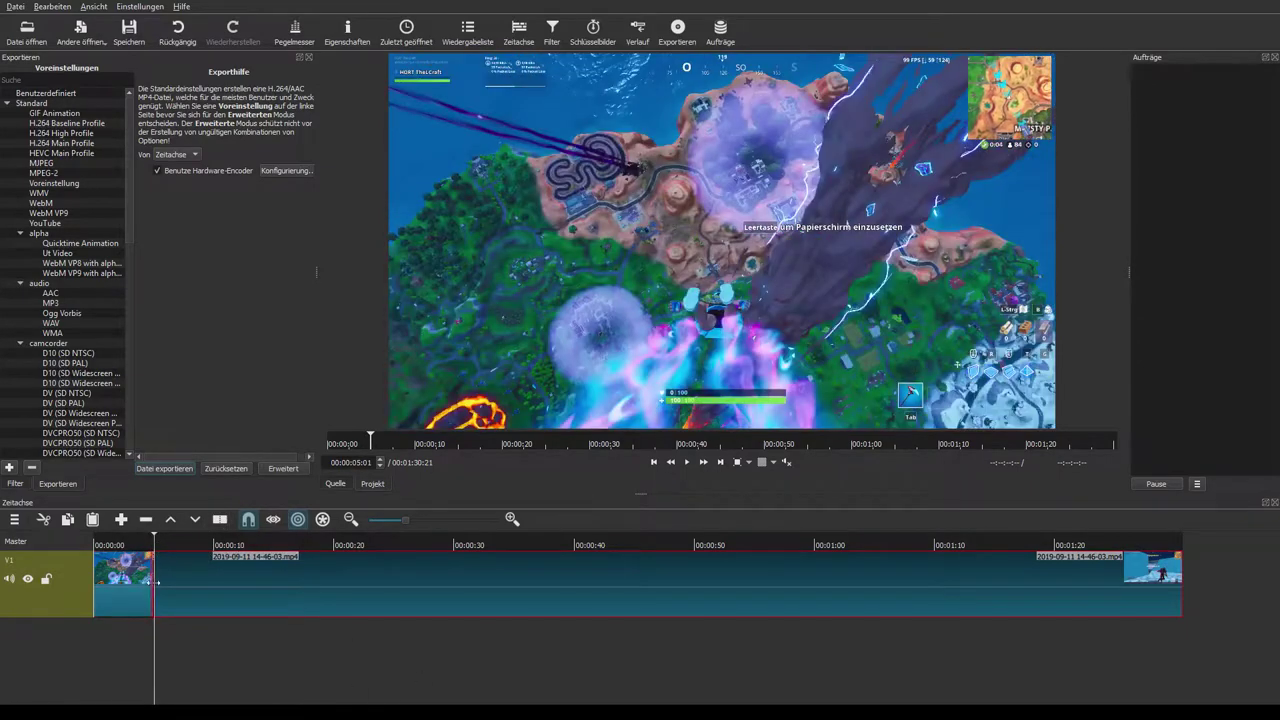
{"action": "left_click", "coordinate": [327, 543]}
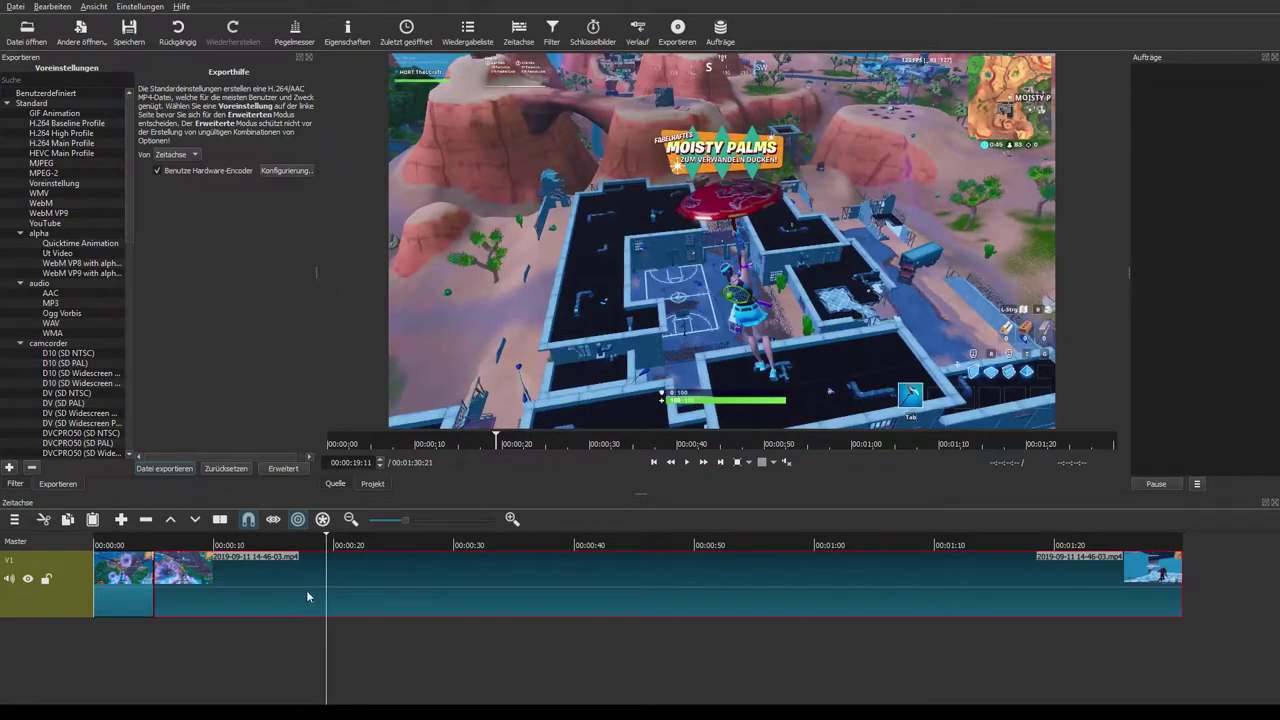
{"action": "left_click", "coordinate": [253, 595]}
{"action": "key", "text": "s"}
{"action": "key", "text": "Delete"}
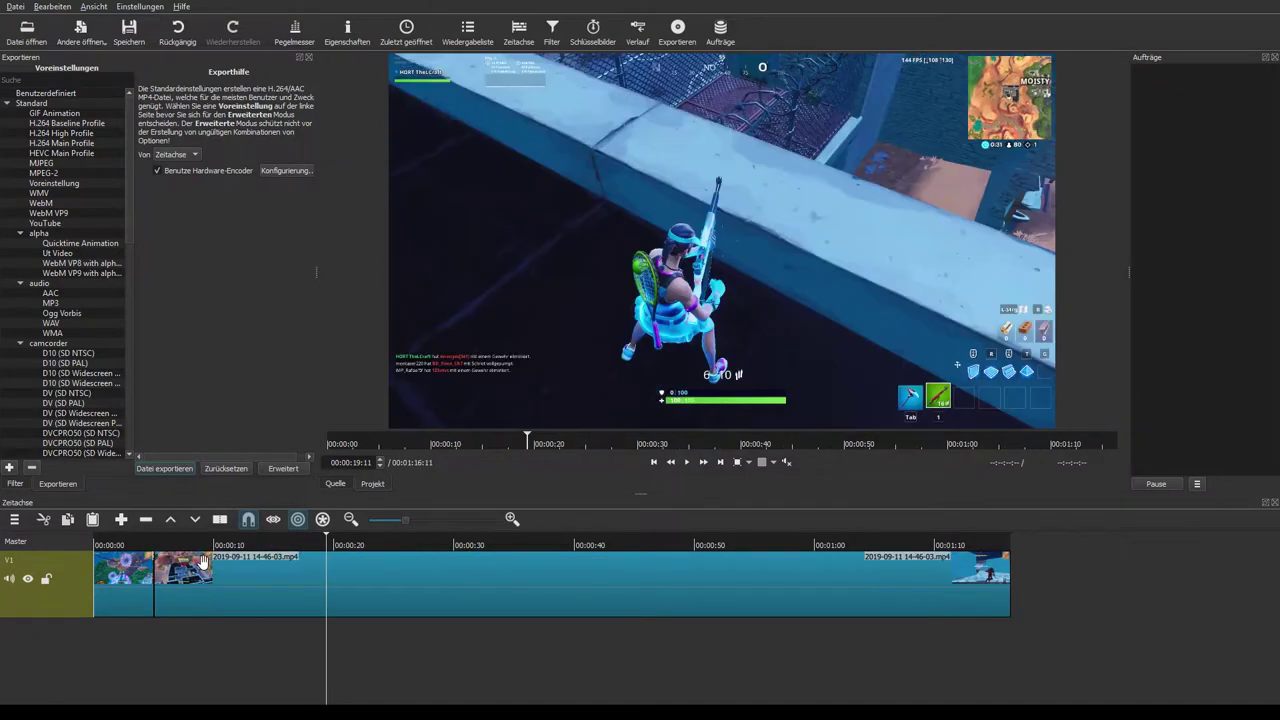
Step: Split at about 0:23 and 00:00:32:22 and ripple-delete that stretch, leaving 1:06:21
{"action": "left_click", "coordinate": [371, 543]}
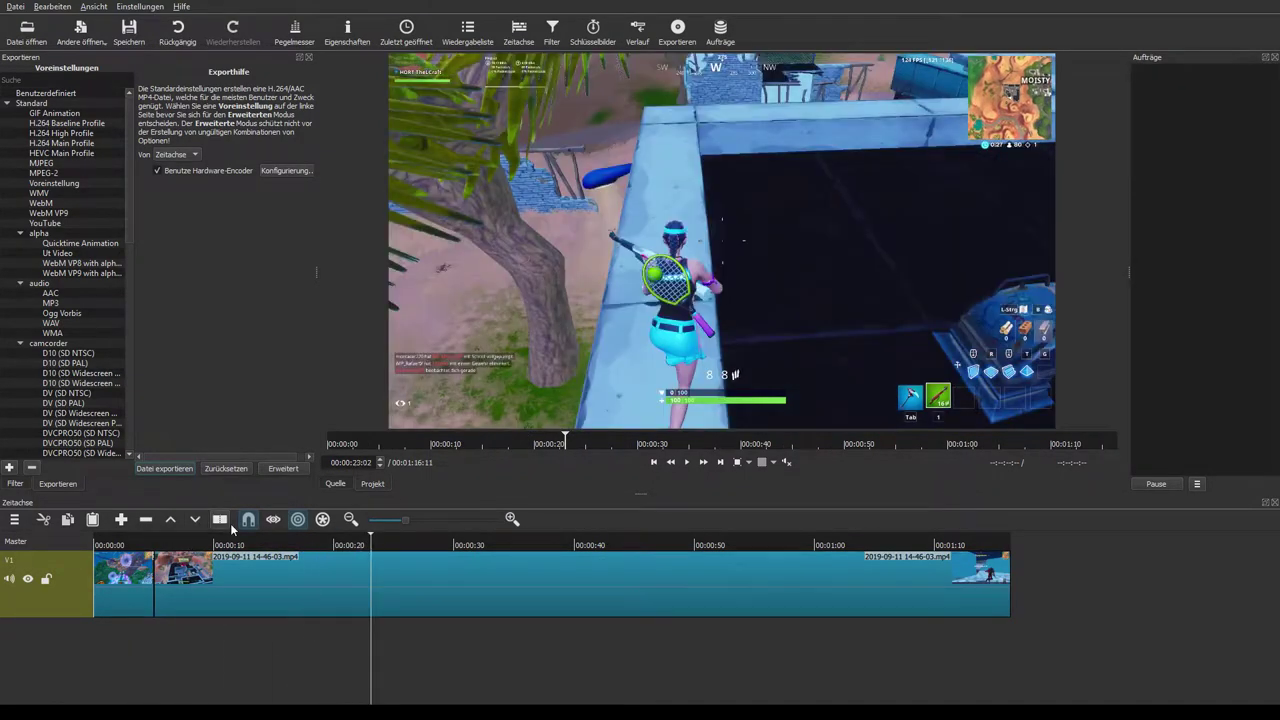
{"action": "left_click", "coordinate": [222, 520]}
{"action": "left_click_drag", "start_coordinate": [408, 546], "coordinate": [487, 553]}
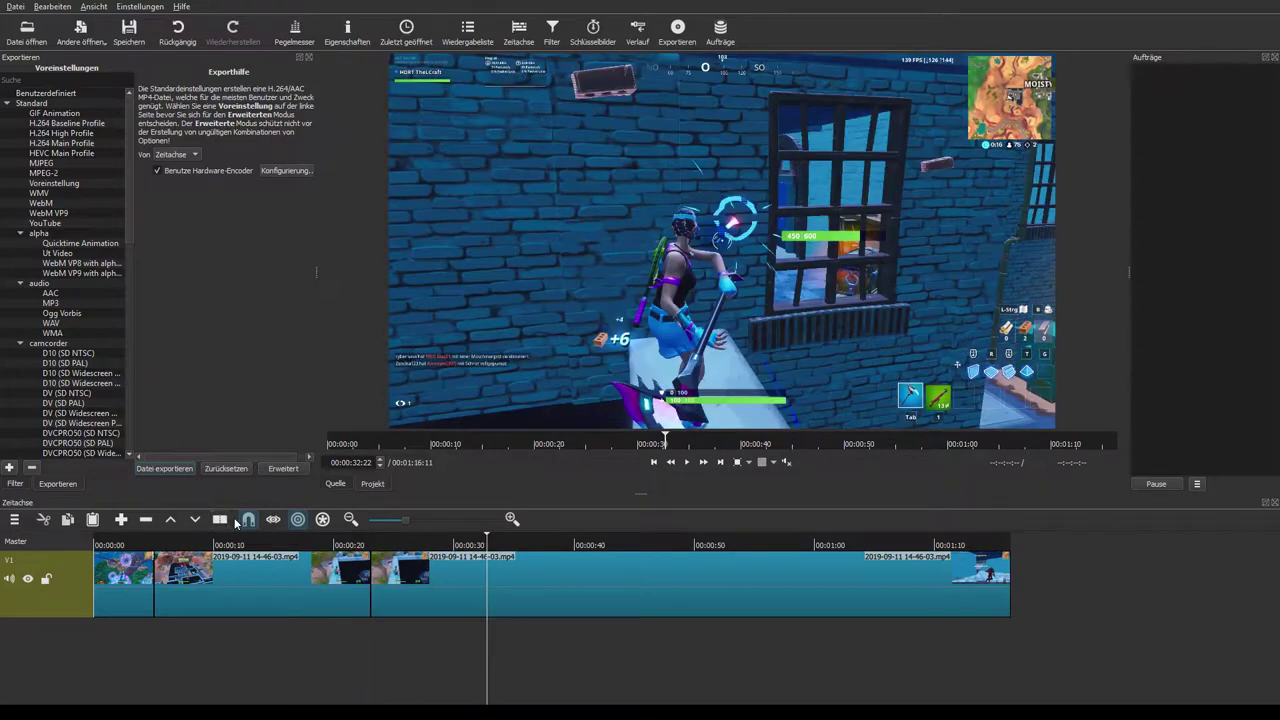
{"action": "left_click", "coordinate": [220, 519]}
{"action": "left_click", "coordinate": [478, 612]}
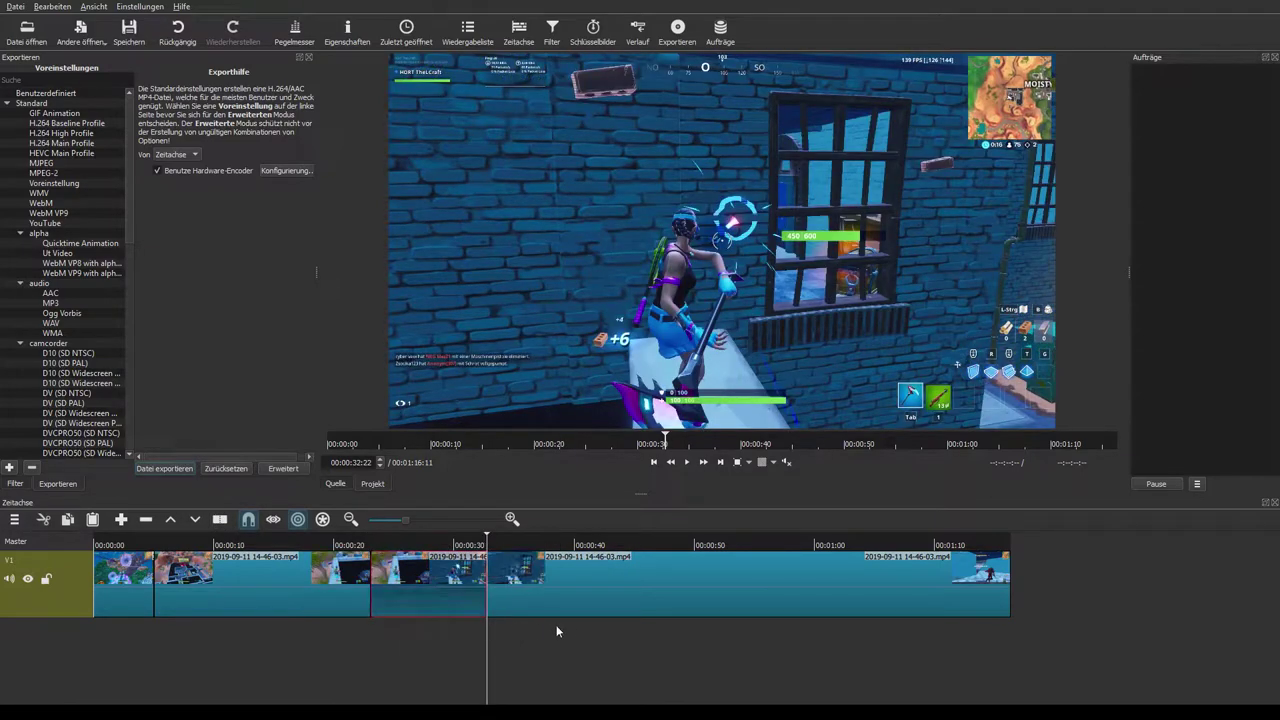
{"action": "key", "text": "Delete"}
{"action": "mouse_move", "coordinate": [400, 558]}
{"action": "left_mouse_down"}
{"action": "mouse_move", "coordinate": [122, 560]}
{"action": "mouse_move", "coordinate": [279, 520]}
{"action": "left_mouse_up"}
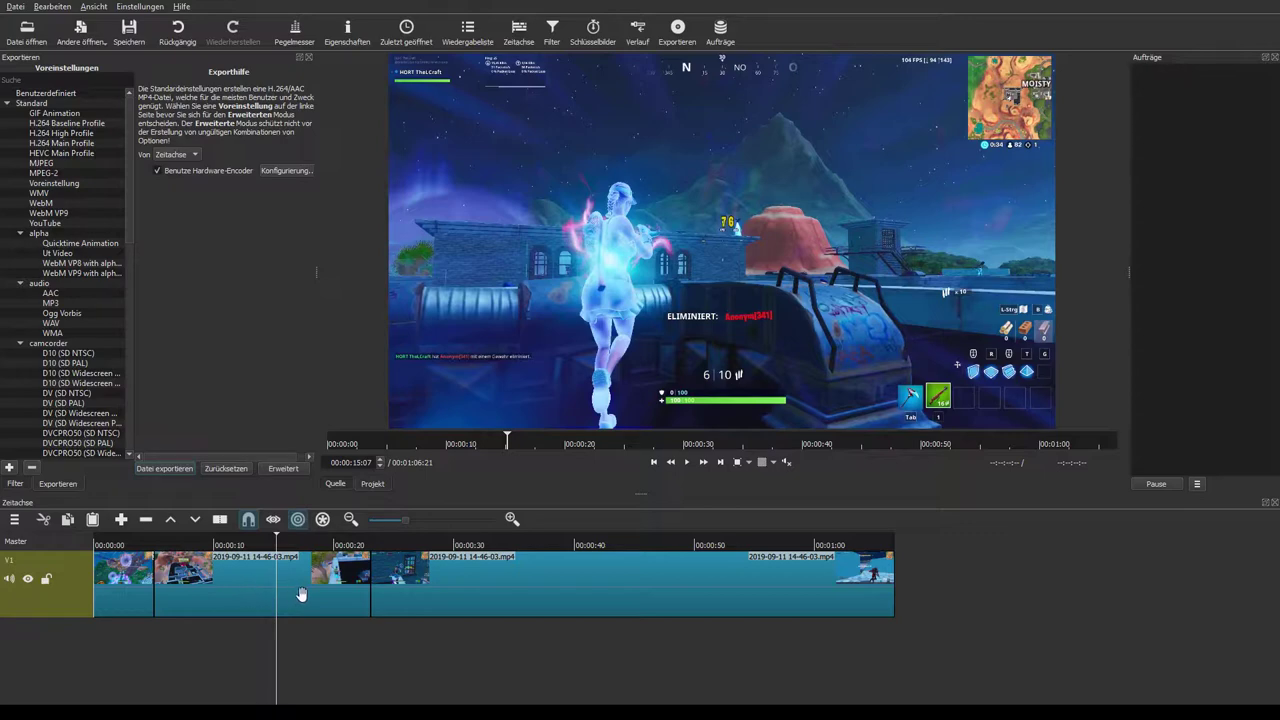
{"action": "left_click_drag", "start_coordinate": [294, 595], "coordinate": [425, 679]}
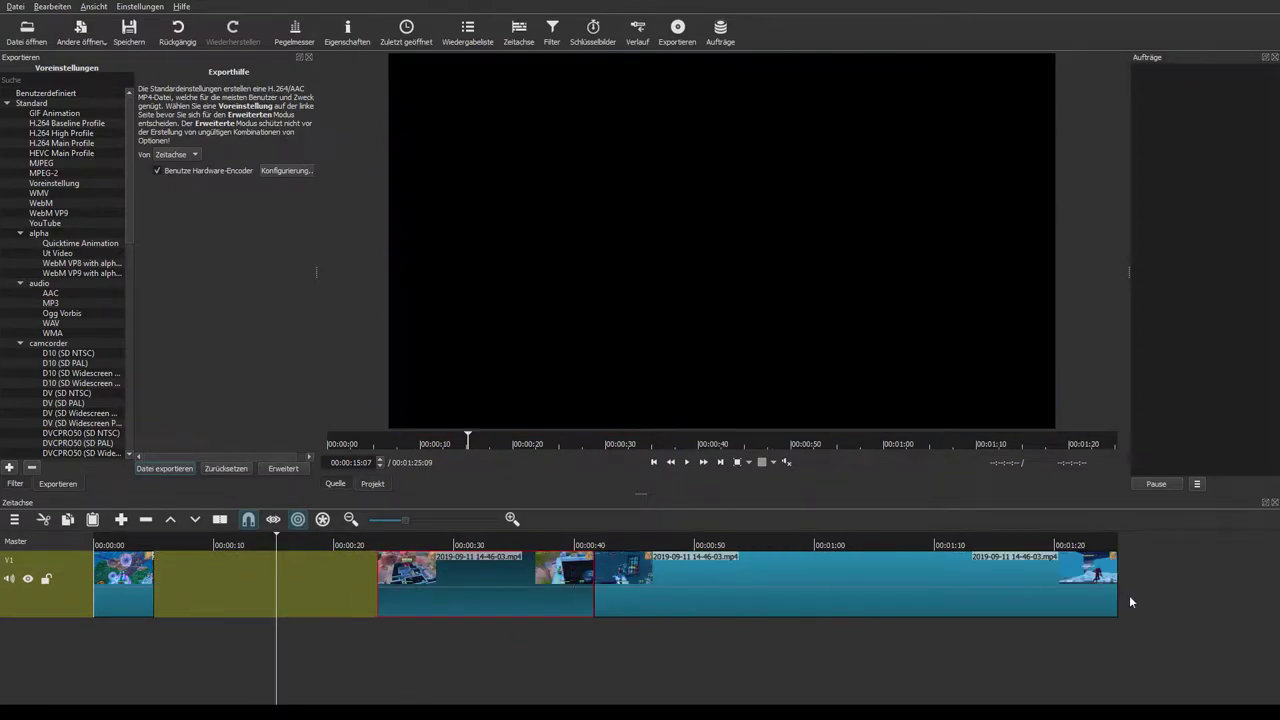
{"action": "mouse_move", "coordinate": [495, 596]}
{"action": "left_mouse_down"}
{"action": "mouse_move", "coordinate": [312, 579]}
{"action": "mouse_move", "coordinate": [819, 572]}
{"action": "left_mouse_up"}
{"action": "left_click", "coordinate": [323, 520]}
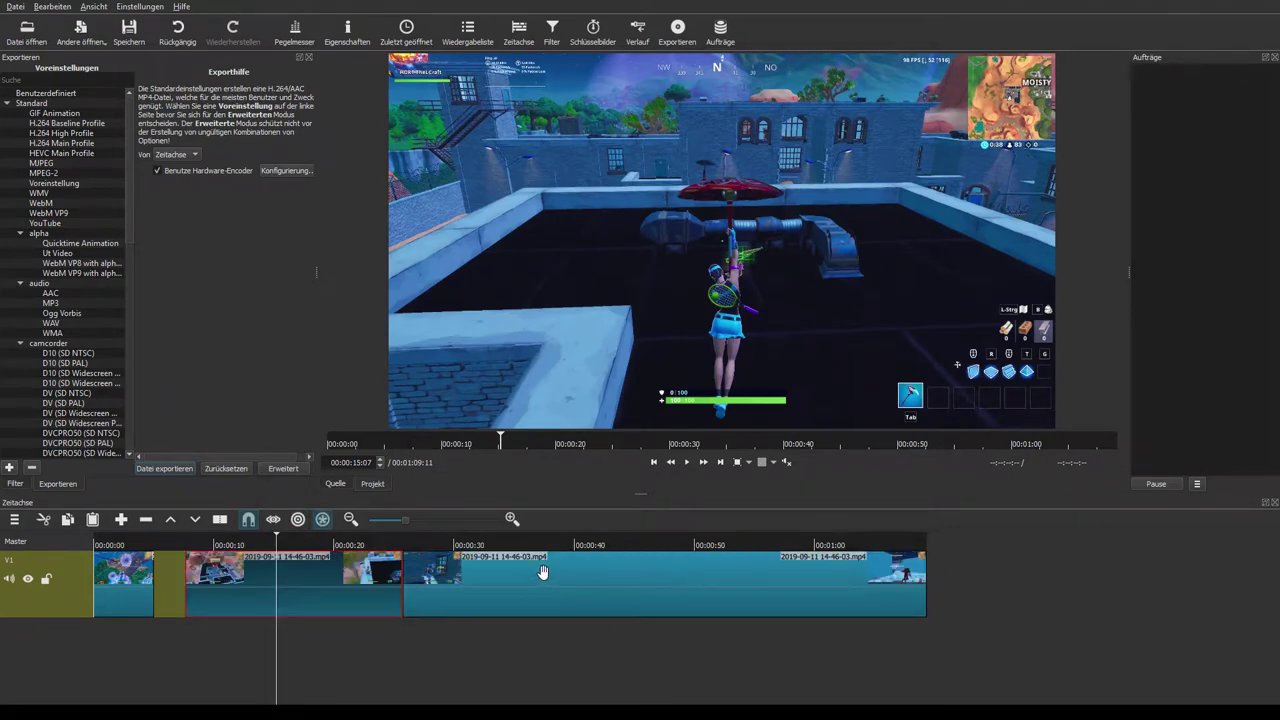
{"action": "left_click_drag", "start_coordinate": [543, 572], "coordinate": [528, 572]}
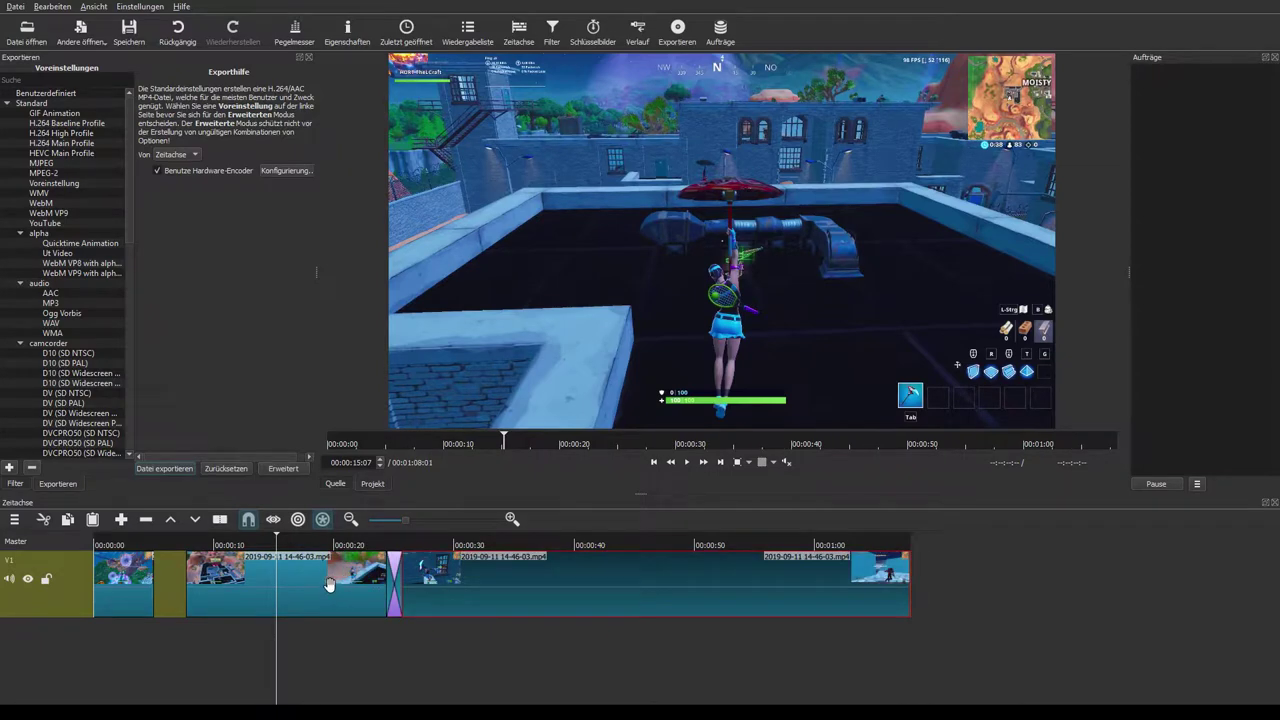
{"action": "key", "text": "ctrl+z"}
{"action": "left_click_drag", "start_coordinate": [571, 591], "coordinate": [416, 601]}
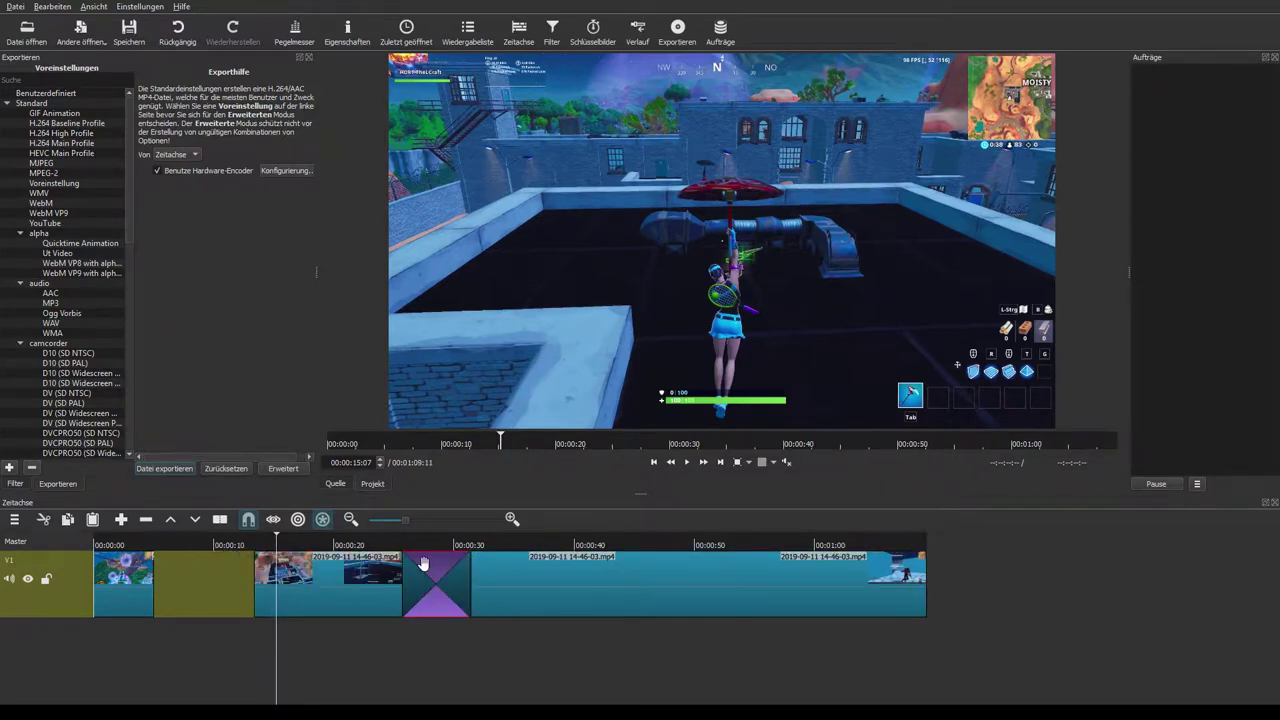
{"action": "key", "text": "ctrl+z"}
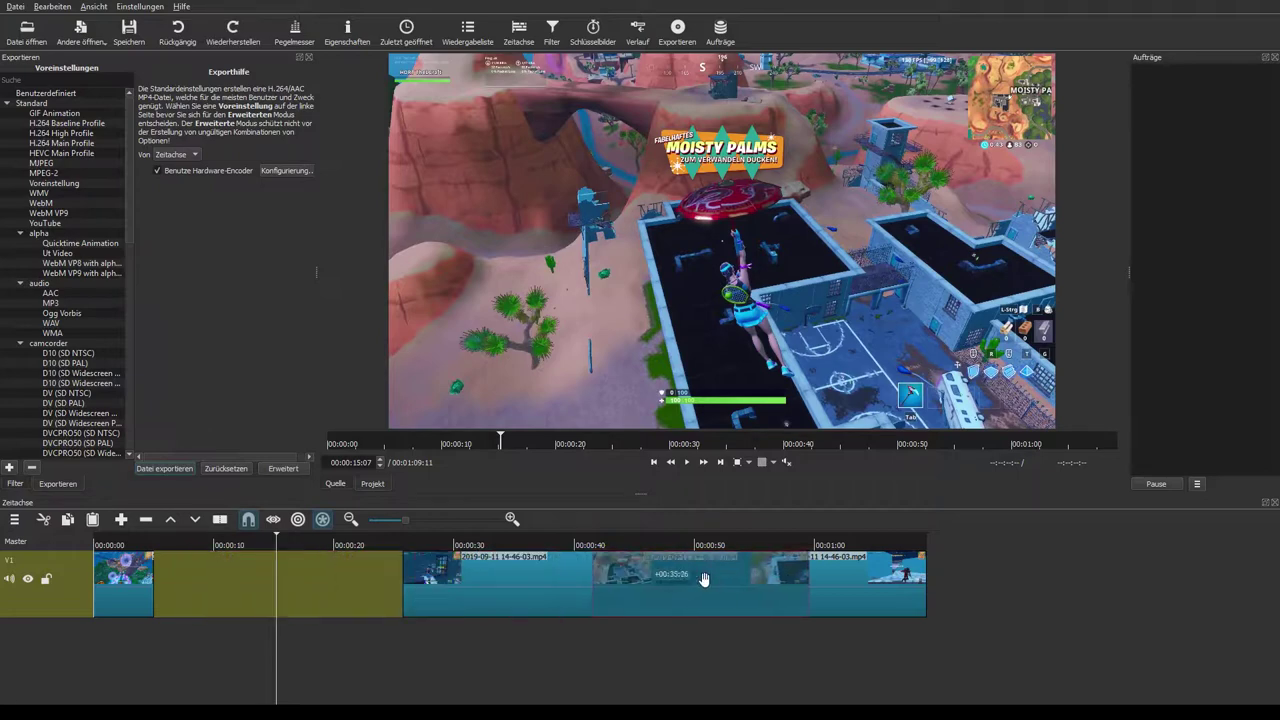
{"action": "left_click_drag", "start_coordinate": [233, 572], "coordinate": [705, 610]}
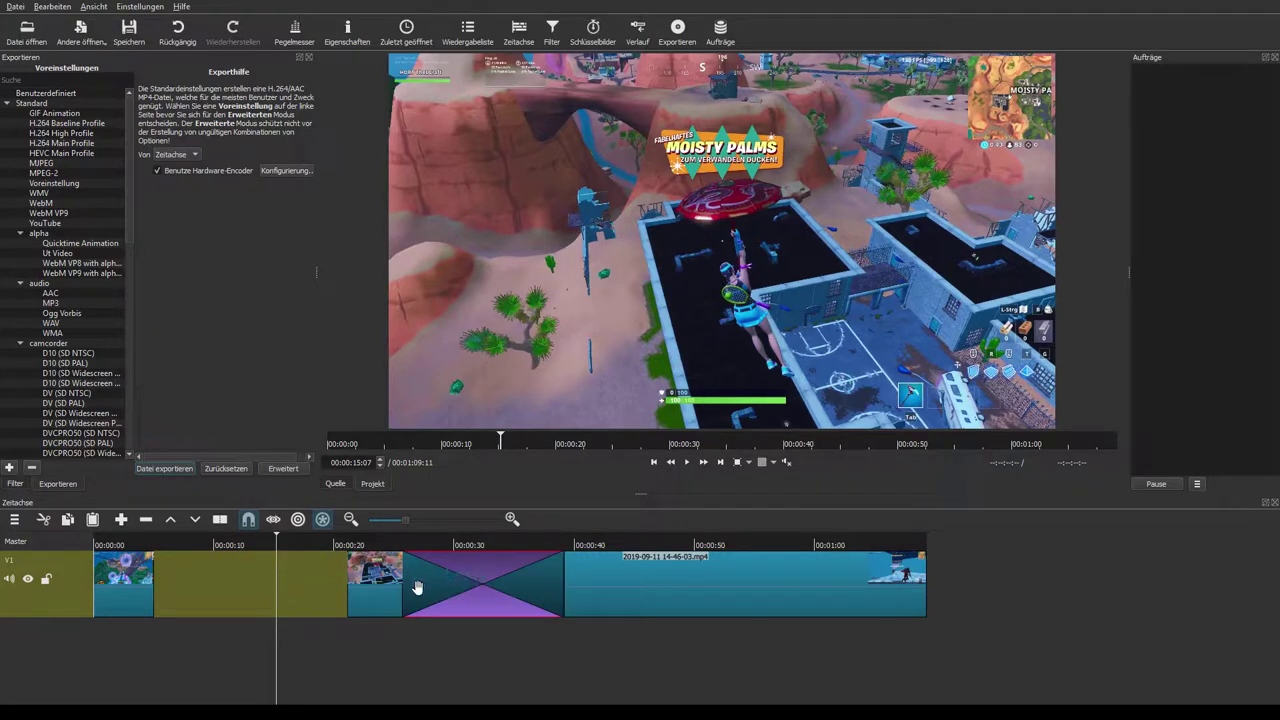
{"action": "left_click_drag", "start_coordinate": [315, 560], "coordinate": [377, 590]}
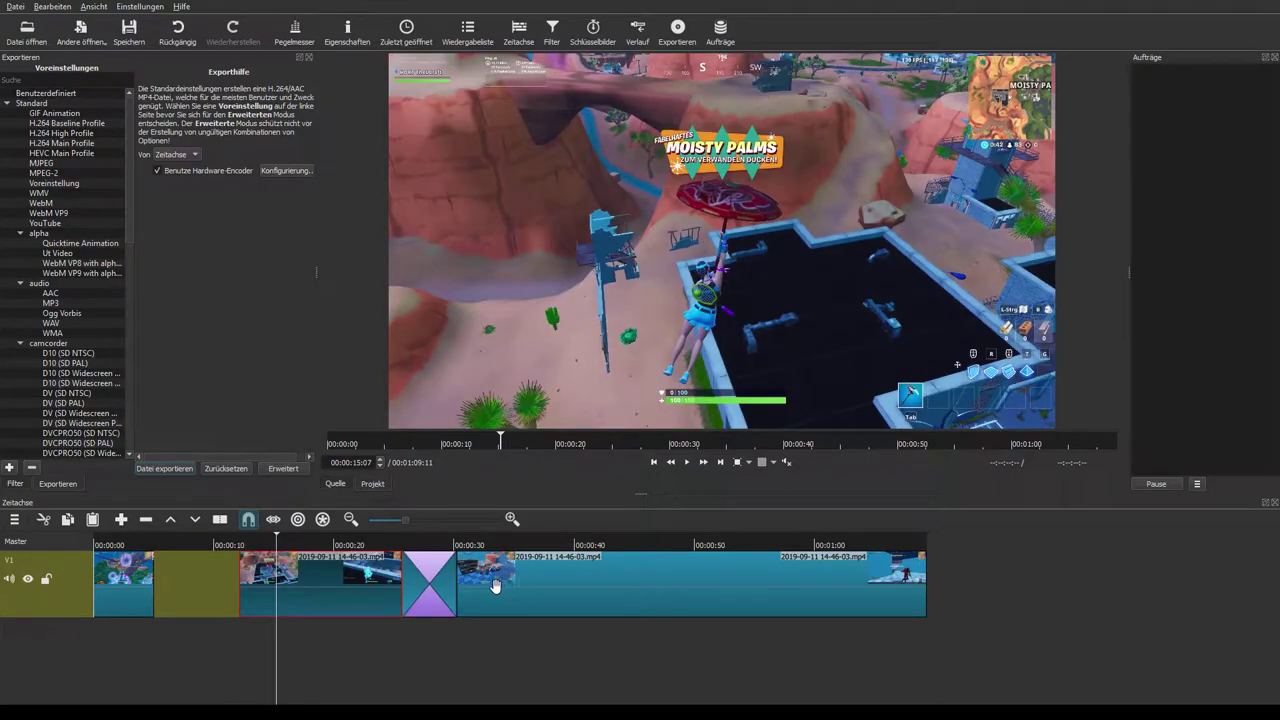
{"action": "key", "text": "ctrl+z"}
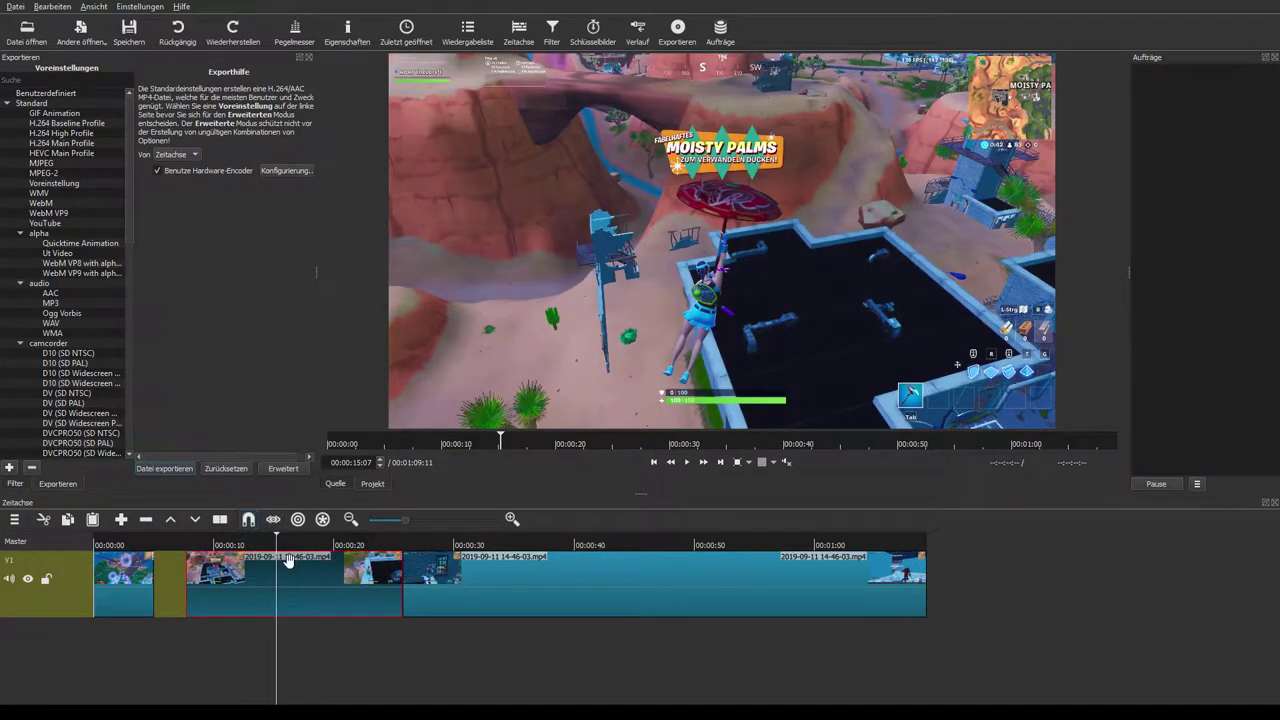
{"action": "mouse_move", "coordinate": [272, 589]}
{"action": "left_mouse_down"}
{"action": "mouse_move", "coordinate": [632, 578]}
{"action": "mouse_move", "coordinate": [369, 586]}
{"action": "left_mouse_up"}
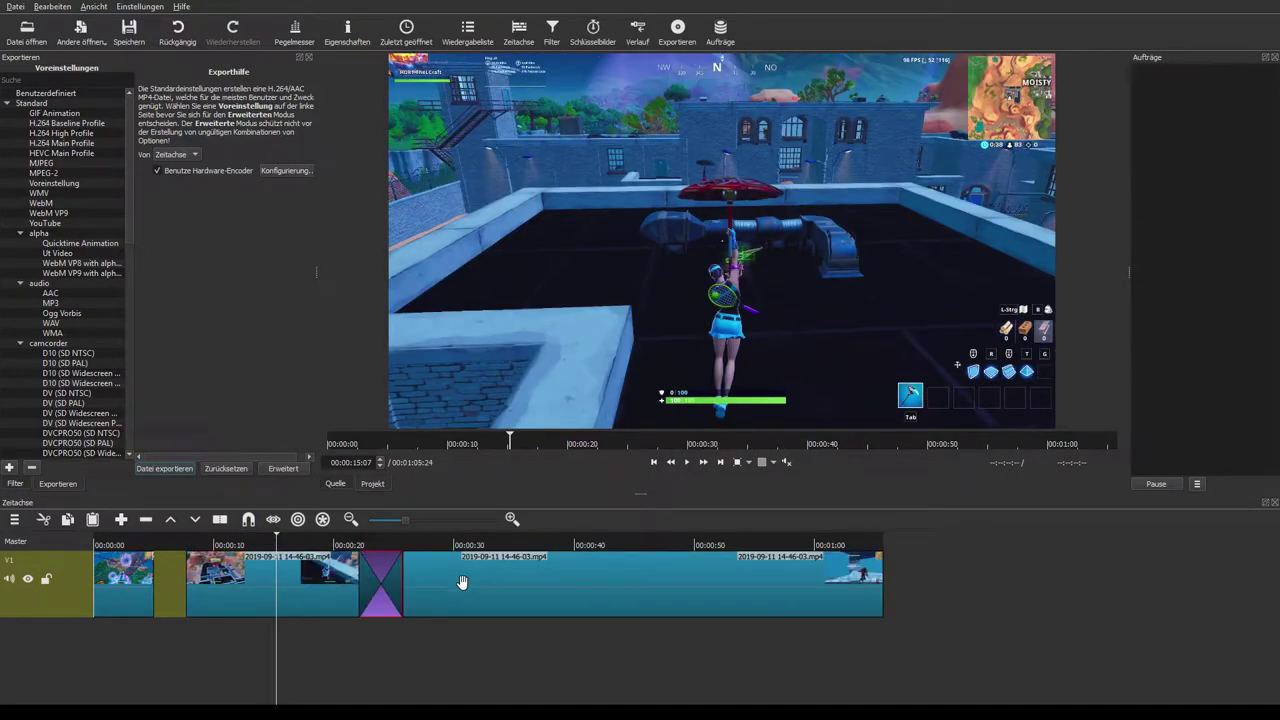
{"action": "left_click_drag", "start_coordinate": [369, 586], "coordinate": [406, 580]}
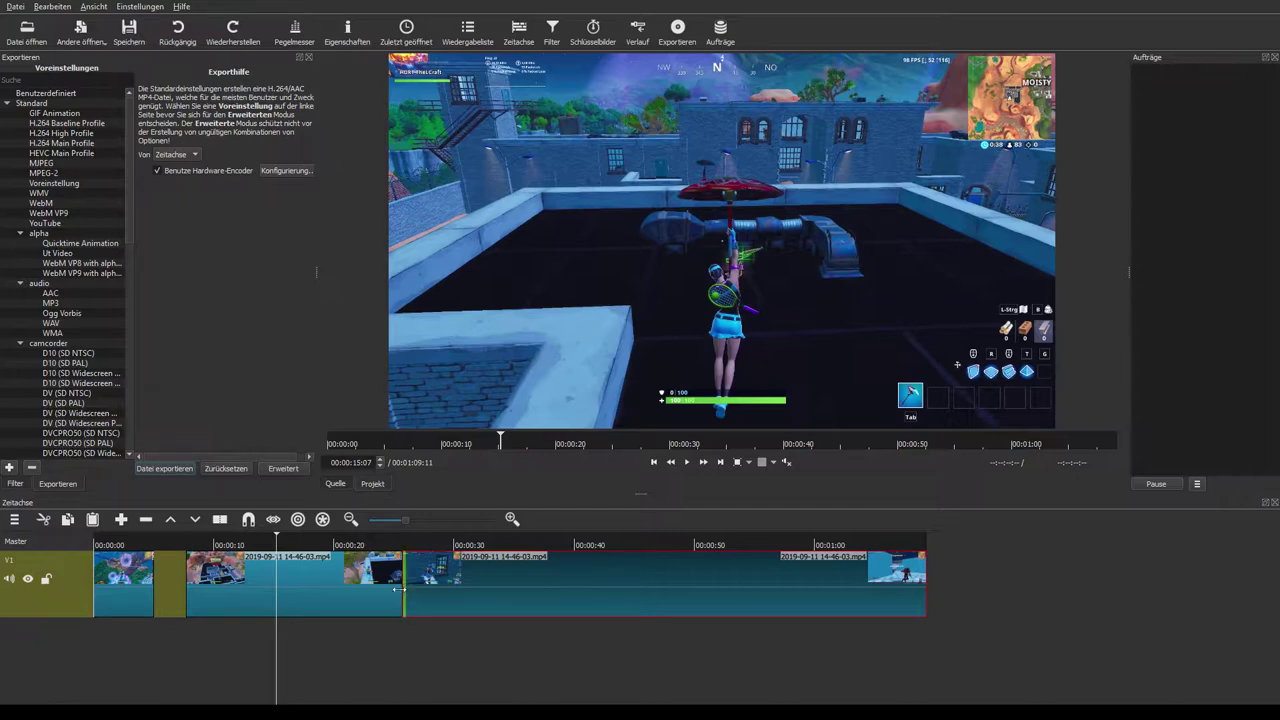
{"action": "left_click", "coordinate": [197, 566]}
{"action": "left_click", "coordinate": [248, 519]}
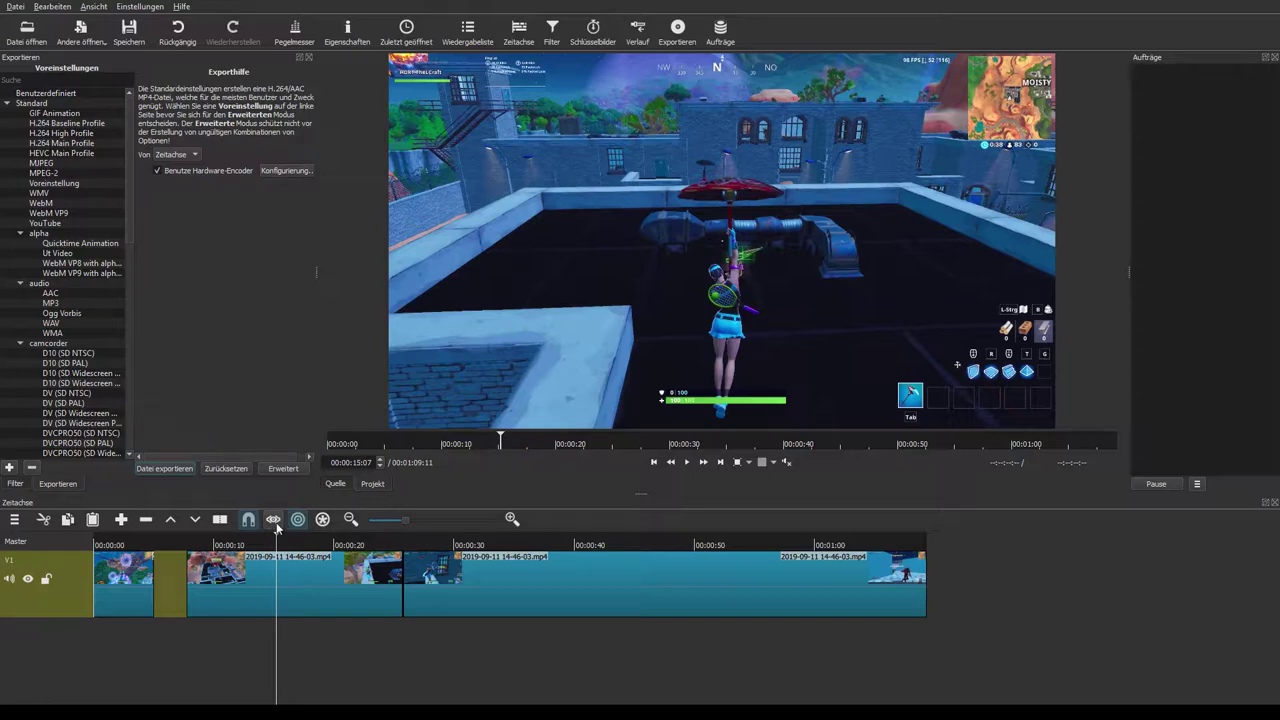
{"action": "left_click_drag", "start_coordinate": [293, 540], "coordinate": [725, 543]}
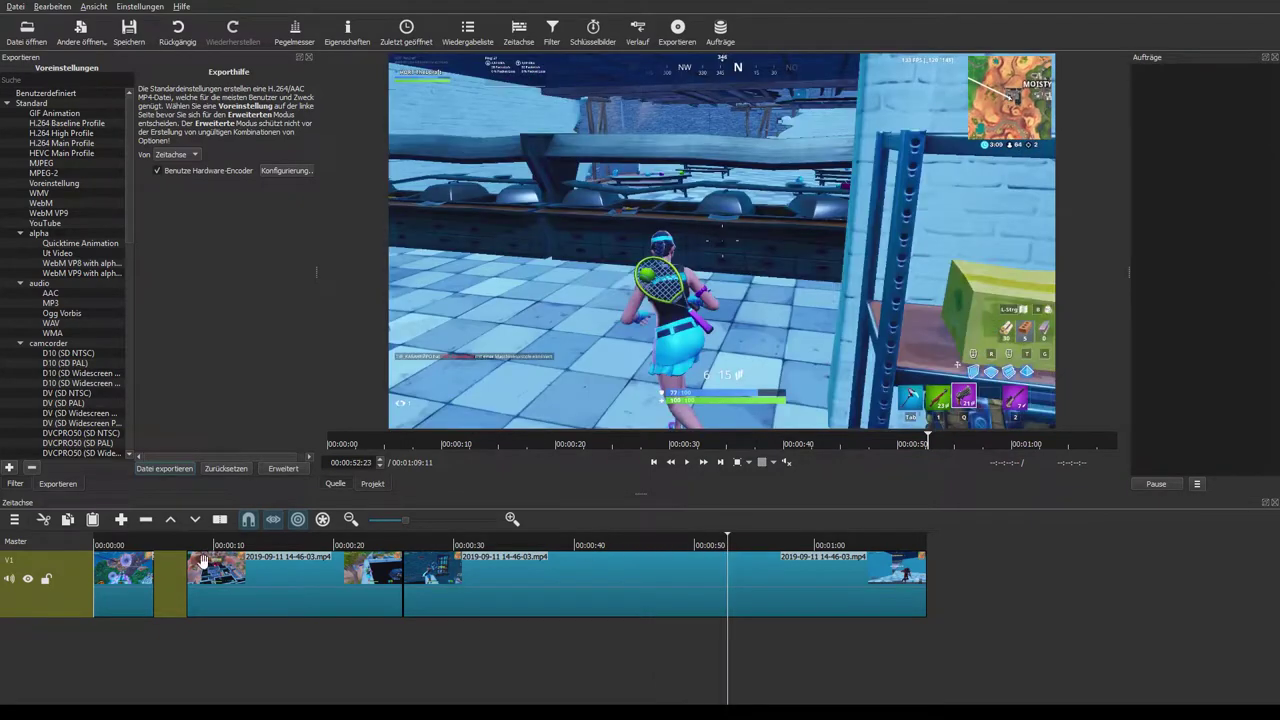
{"action": "key", "text": "Delete"}
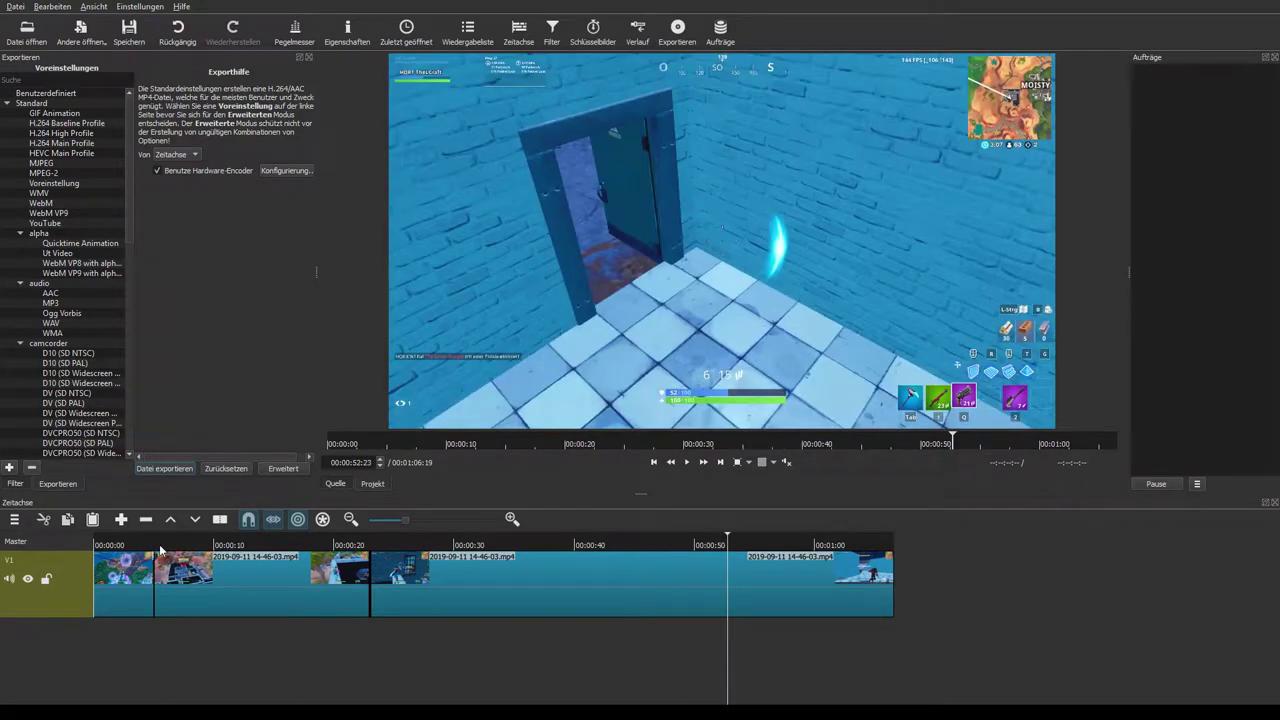
Step: Browse the second clip's filter lists, then load Anime Zoom Greenscreen into the player and add track V2
{"action": "mouse_move", "coordinate": [159, 544]}
{"action": "left_mouse_down"}
{"action": "mouse_move", "coordinate": [297, 545]}
{"action": "mouse_move", "coordinate": [168, 557]}
{"action": "left_mouse_up"}
{"action": "left_click", "coordinate": [320, 580]}
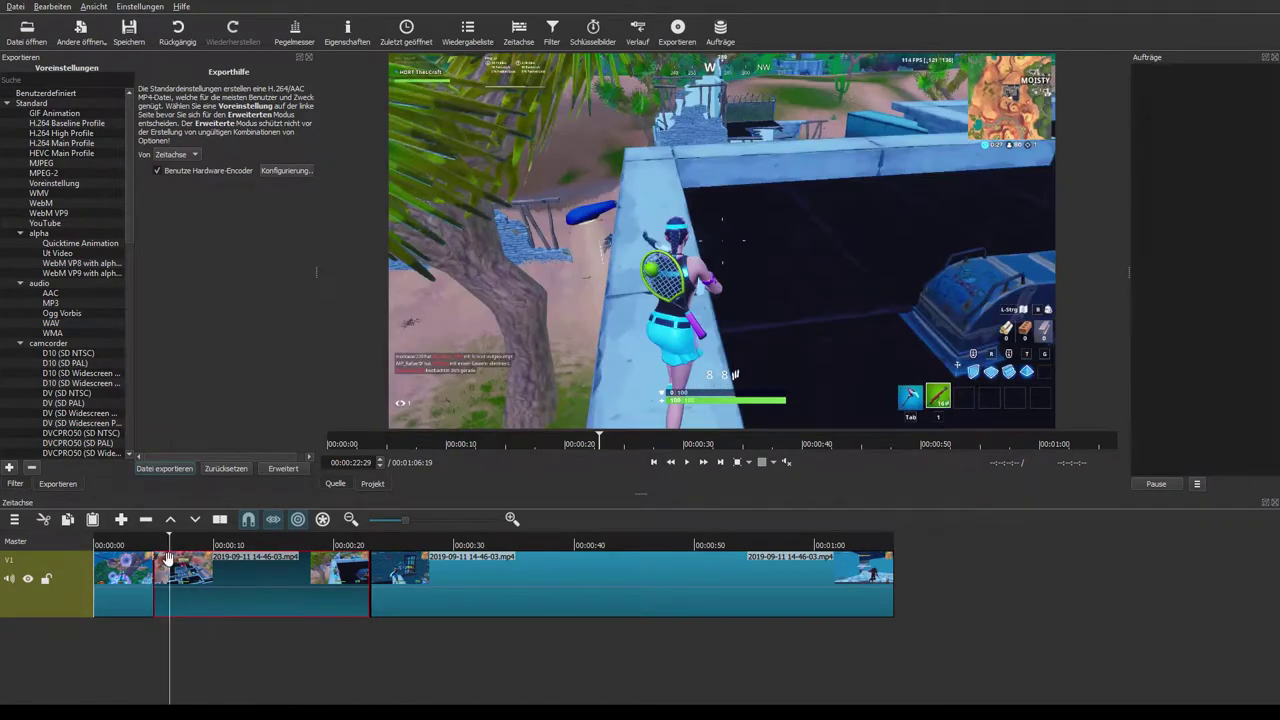
{"action": "left_click", "coordinate": [17, 484]}
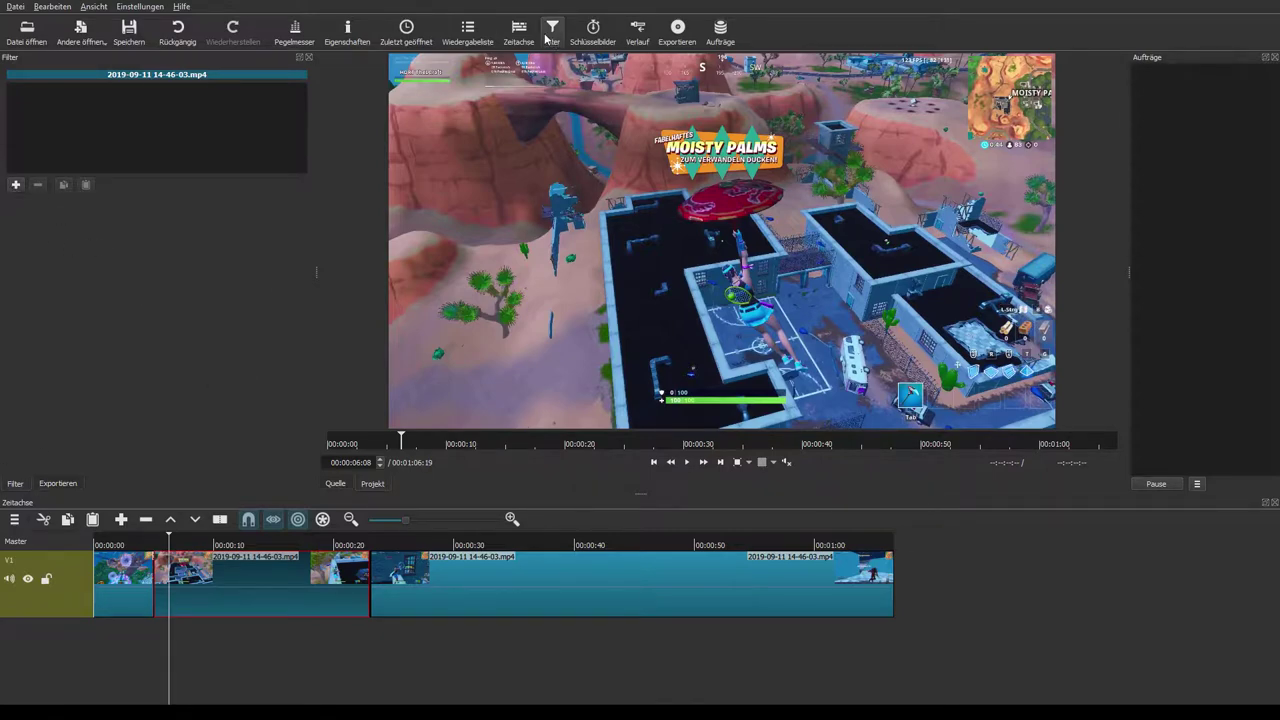
{"action": "left_click", "coordinate": [14, 186]}
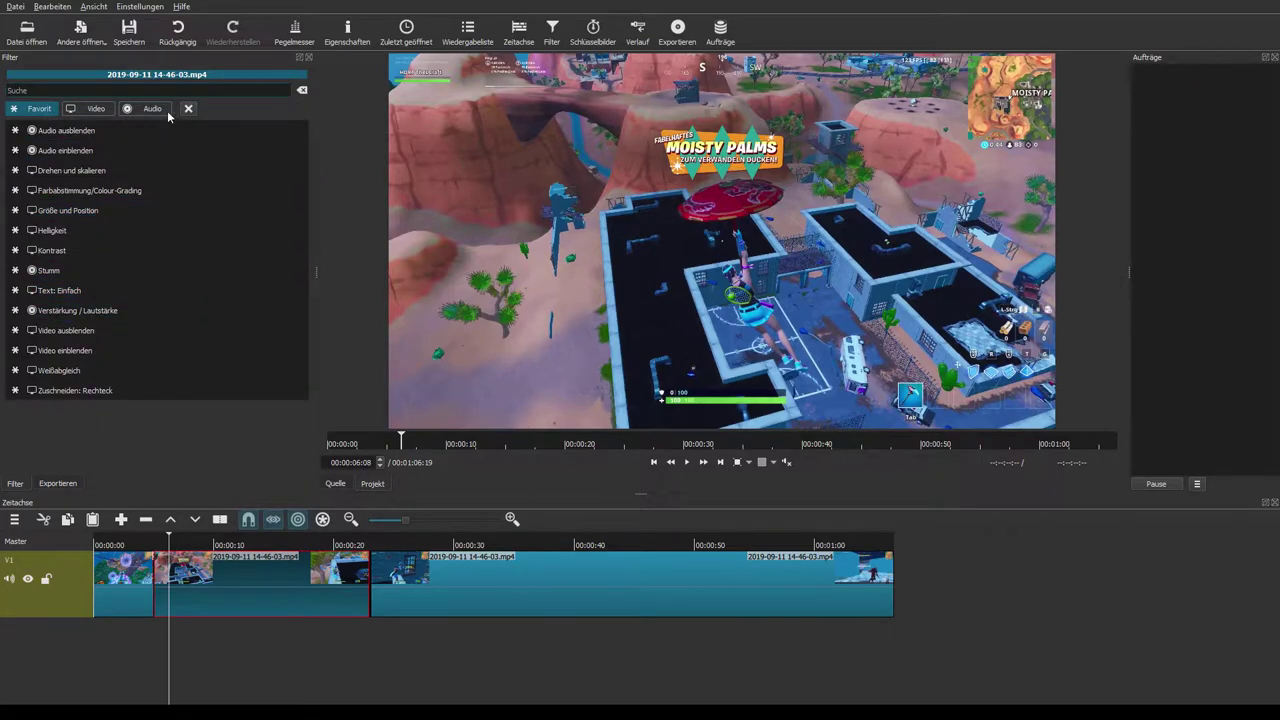
{"action": "left_click", "coordinate": [143, 111]}
{"action": "left_click", "coordinate": [22, 111]}
{"action": "left_click", "coordinate": [130, 110]}
{"action": "left_click", "coordinate": [97, 110]}
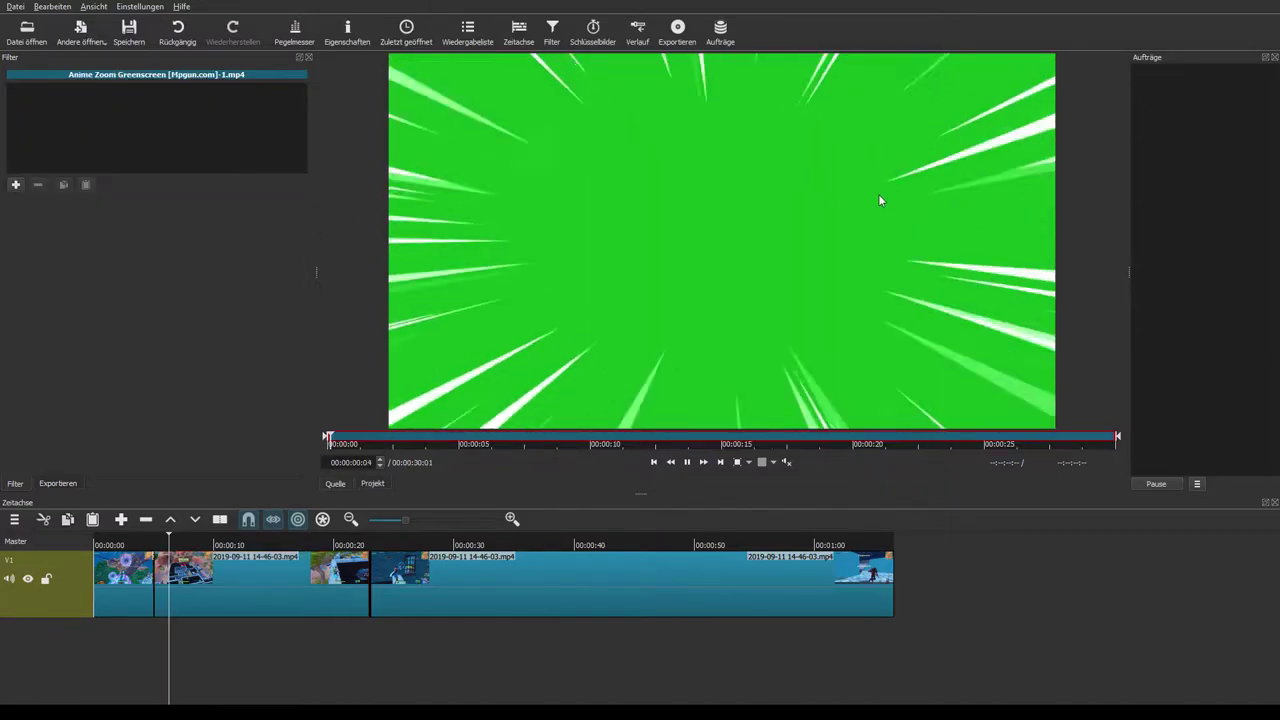
{"action": "mouse_move", "coordinate": [878, 194]}
{"action": "left_mouse_down"}
{"action": "mouse_move", "coordinate": [545, 467]}
{"action": "mouse_move", "coordinate": [60, 592]}
{"action": "left_mouse_up"}
{"action": "key", "text": "ctrl+i"}
Step: Place the greenscreen clip on V2 at ~10 s and key its green with Chroma Key: Einfach at 70.3 % distance
{"action": "mouse_move", "coordinate": [450, 380]}
{"action": "left_mouse_down"}
{"action": "mouse_move", "coordinate": [216, 583]}
{"action": "mouse_move", "coordinate": [381, 537]}
{"action": "left_mouse_up"}
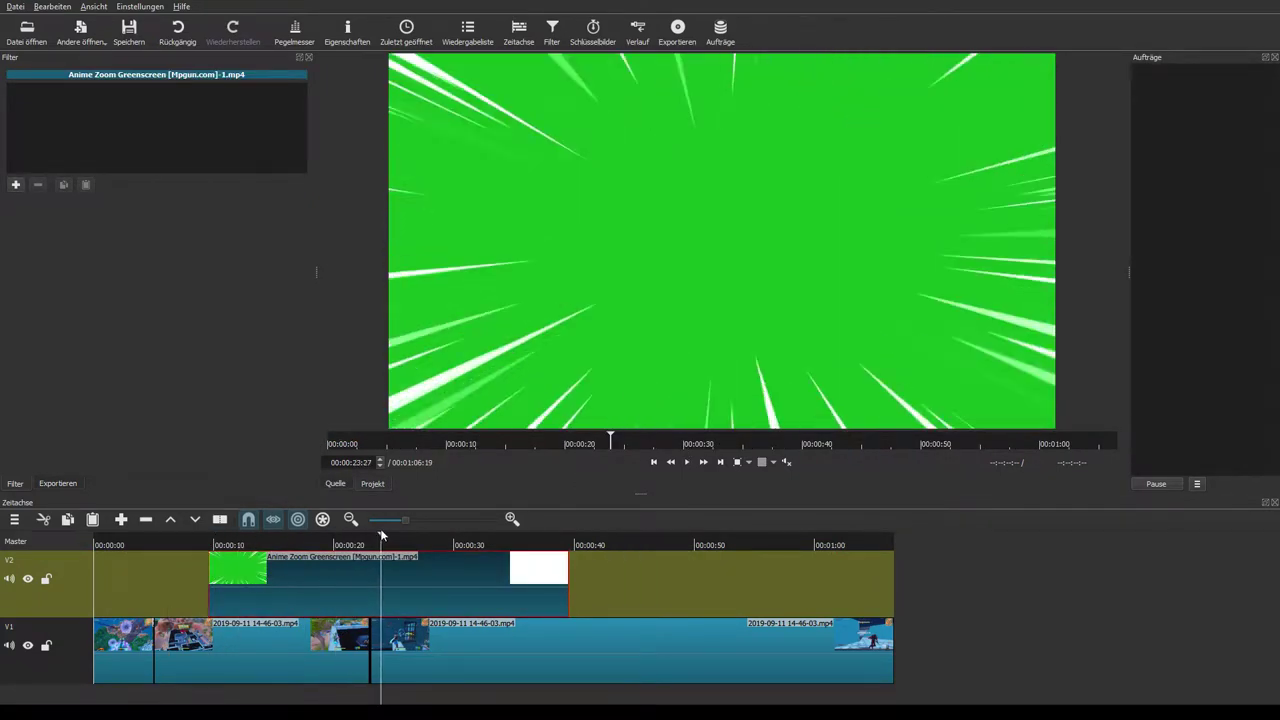
{"action": "left_click", "coordinate": [15, 184]}
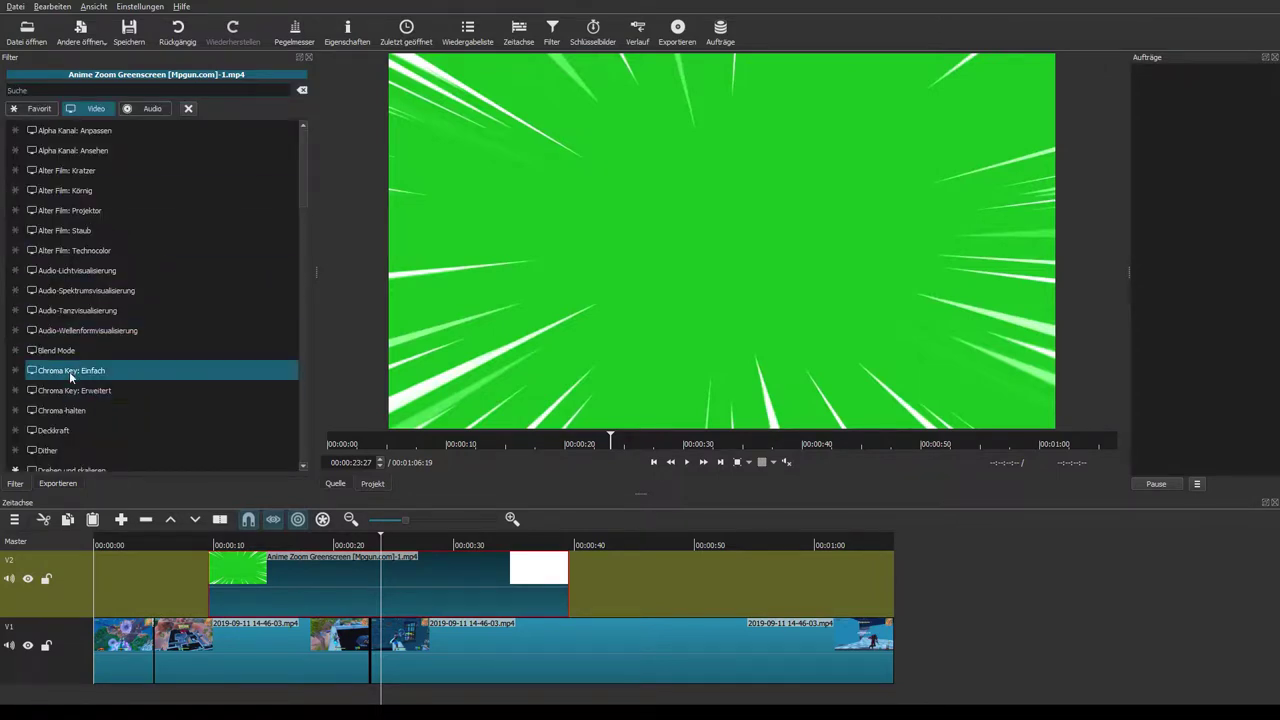
{"action": "scroll", "coordinate": [50, 300], "scroll_direction": "down", "scroll_amount": 1}
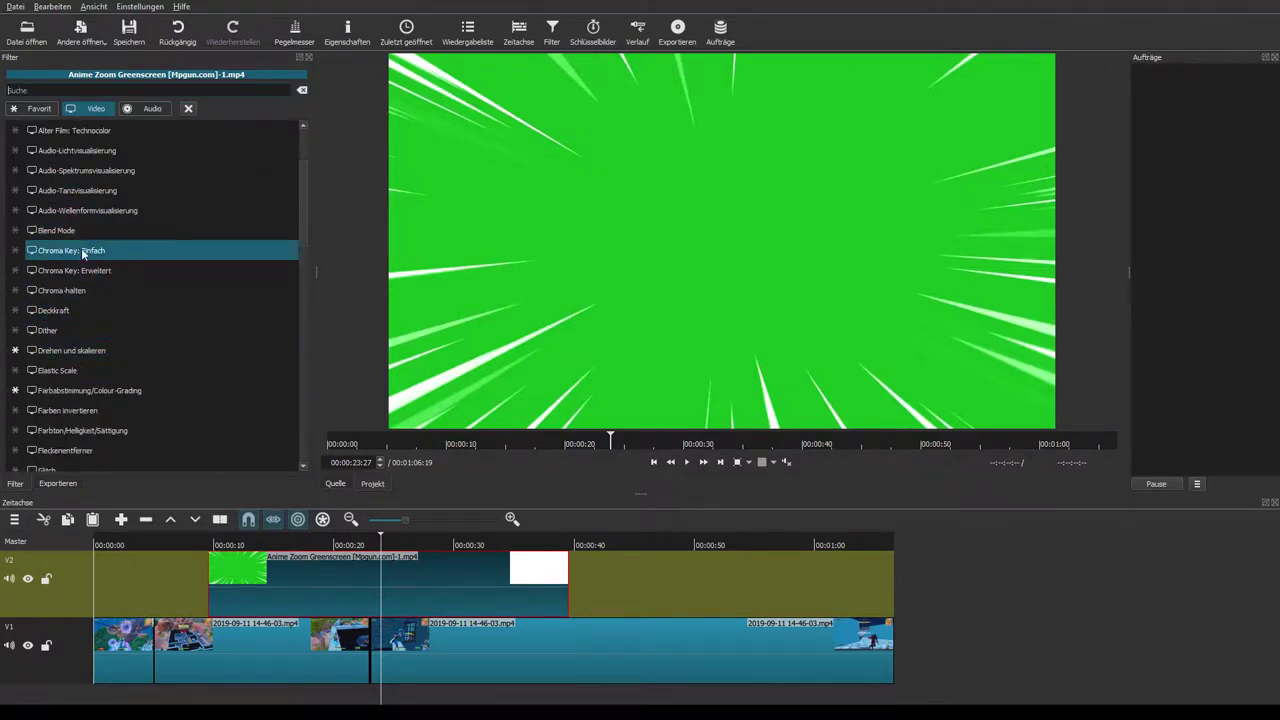
{"action": "left_click", "coordinate": [81, 250]}
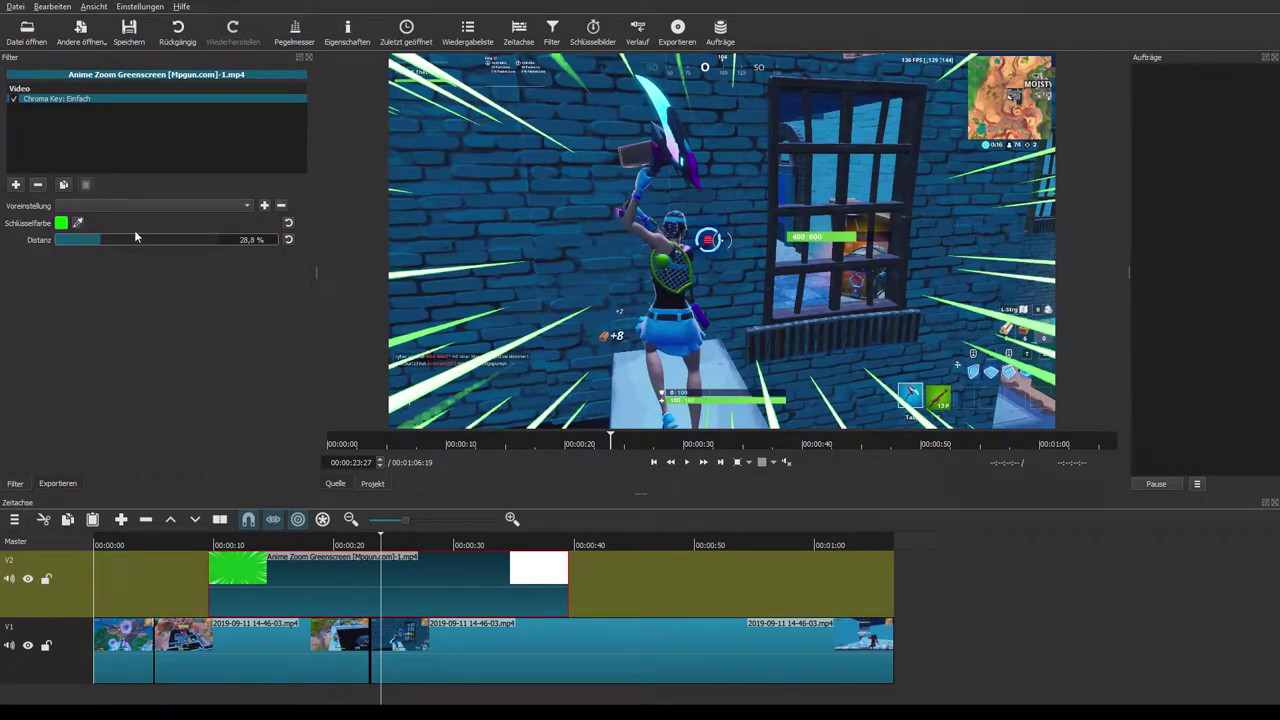
{"action": "left_click_drag", "start_coordinate": [116, 240], "coordinate": [182, 249]}
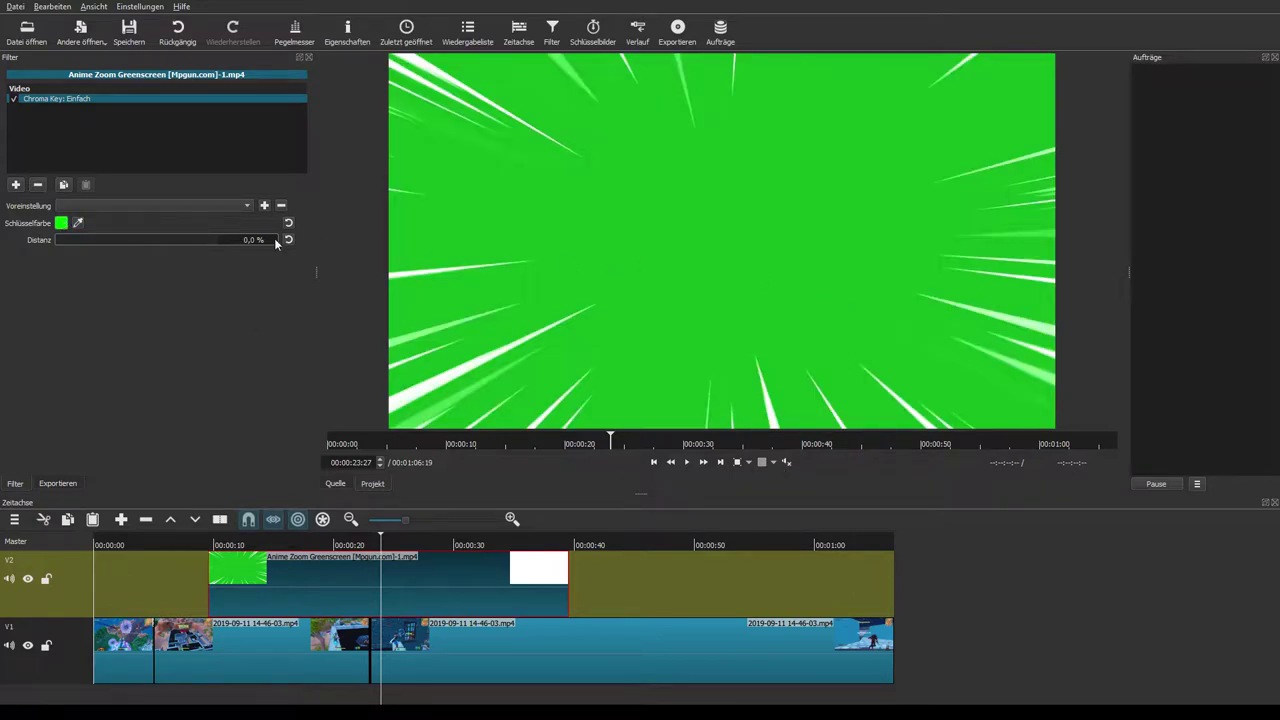
{"action": "left_click", "coordinate": [78, 222]}
{"action": "left_click", "coordinate": [606, 230]}
{"action": "mouse_move", "coordinate": [154, 240]}
{"action": "left_mouse_down"}
{"action": "mouse_move", "coordinate": [69, 229]}
{"action": "mouse_move", "coordinate": [171, 249]}
{"action": "left_mouse_up"}
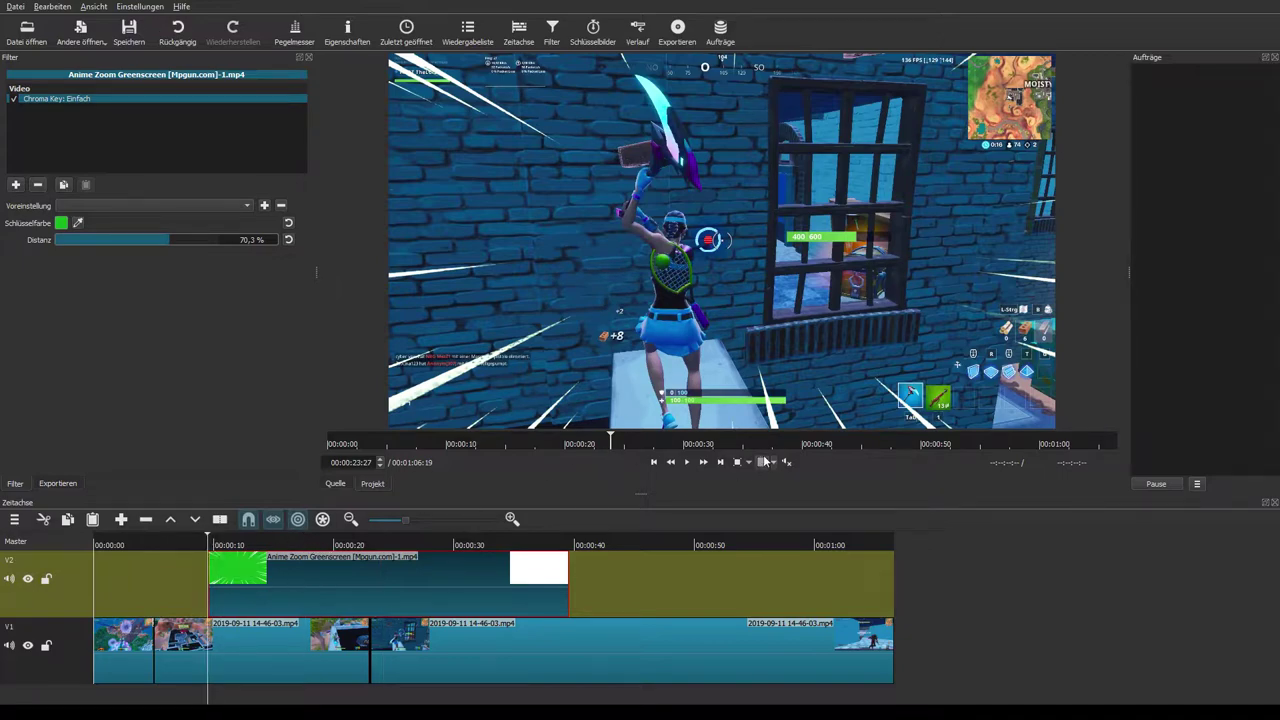
{"action": "key", "text": "space"}
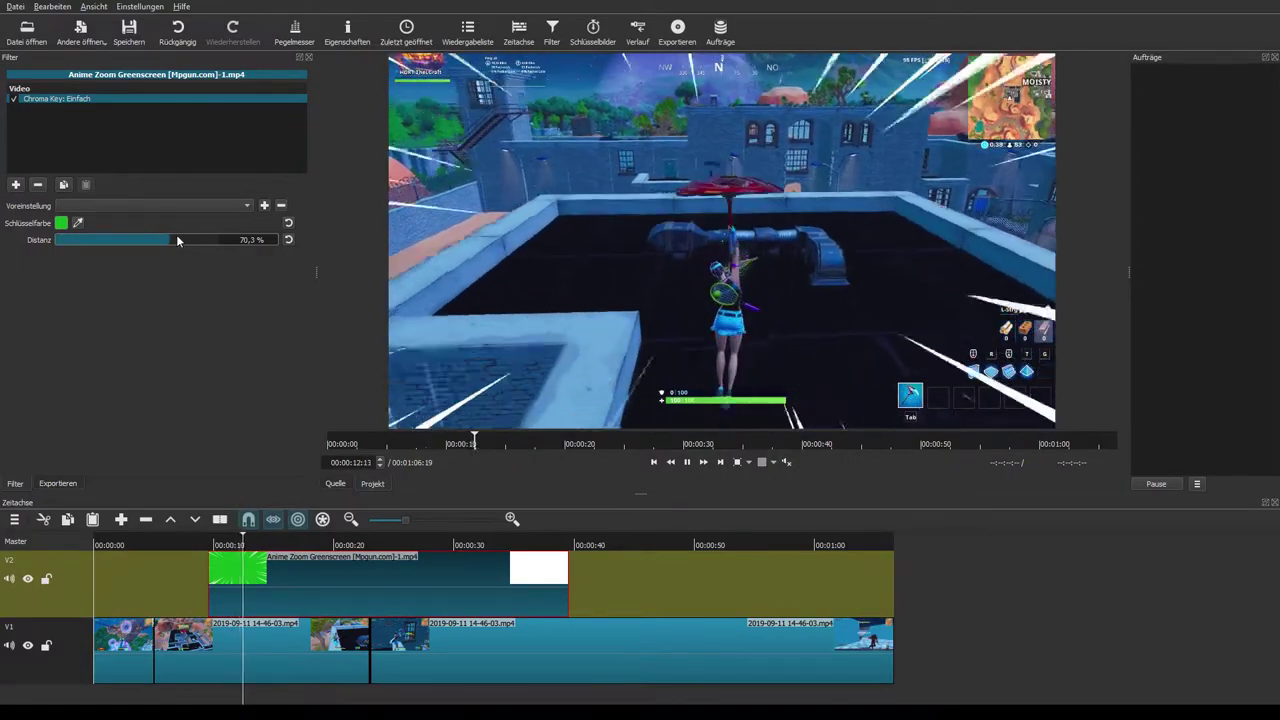
Step: Raise the key distance to 74.3 % and add the Größe und Position filter
{"action": "left_click", "coordinate": [176, 240]}
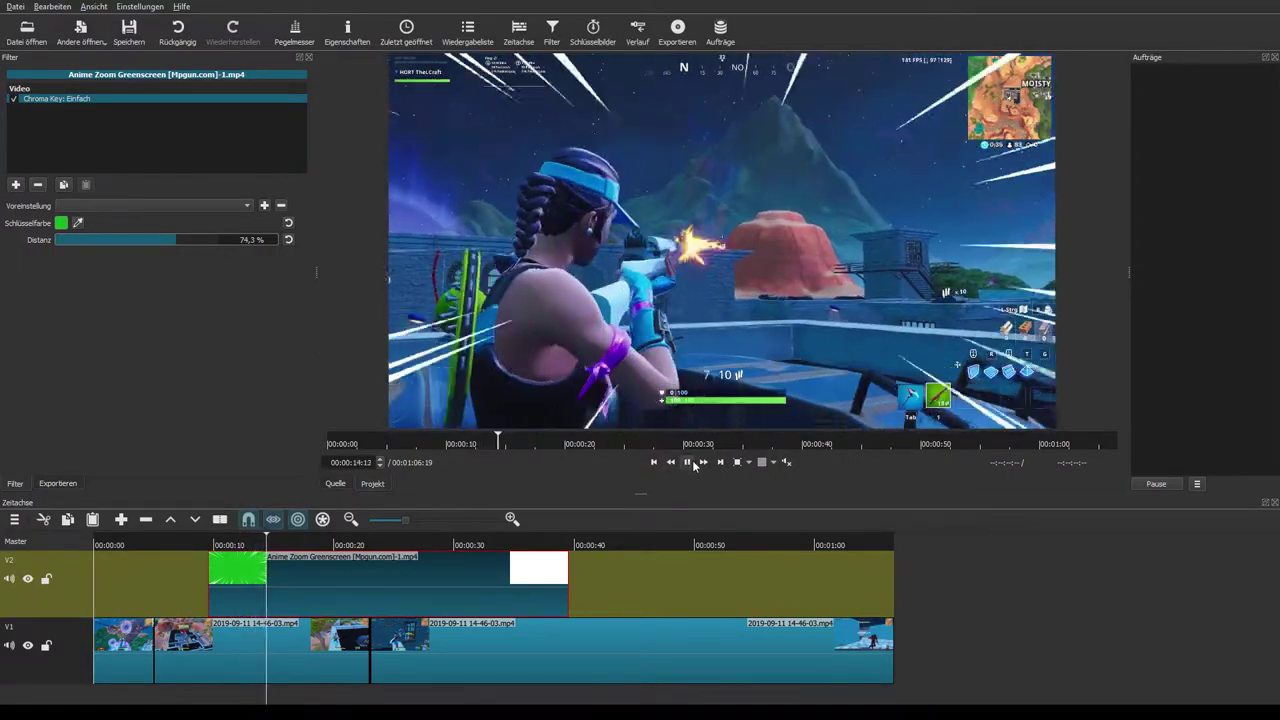
{"action": "left_click", "coordinate": [690, 462]}
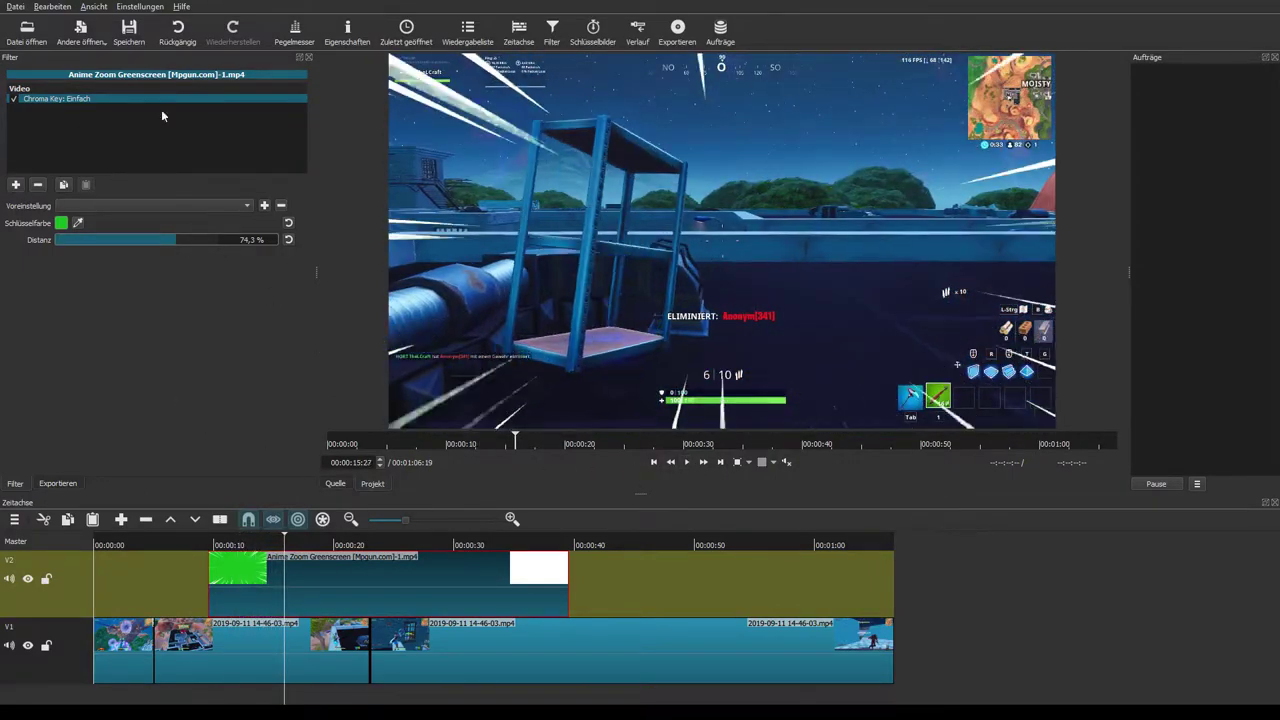
{"action": "left_click", "coordinate": [16, 184]}
{"action": "scroll", "coordinate": [122, 286], "scroll_direction": "down", "scroll_amount": 3}
{"action": "scroll", "coordinate": [112, 288], "scroll_direction": "down", "scroll_amount": 2}
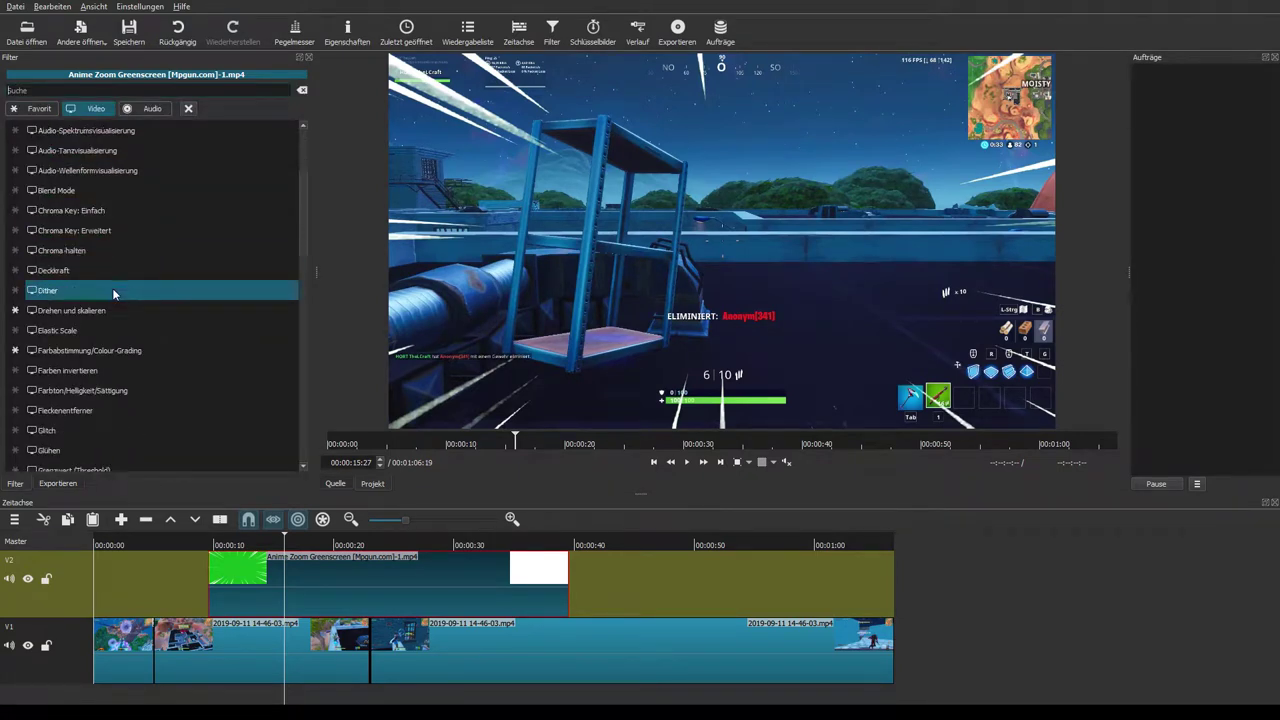
{"action": "left_click", "coordinate": [42, 110]}
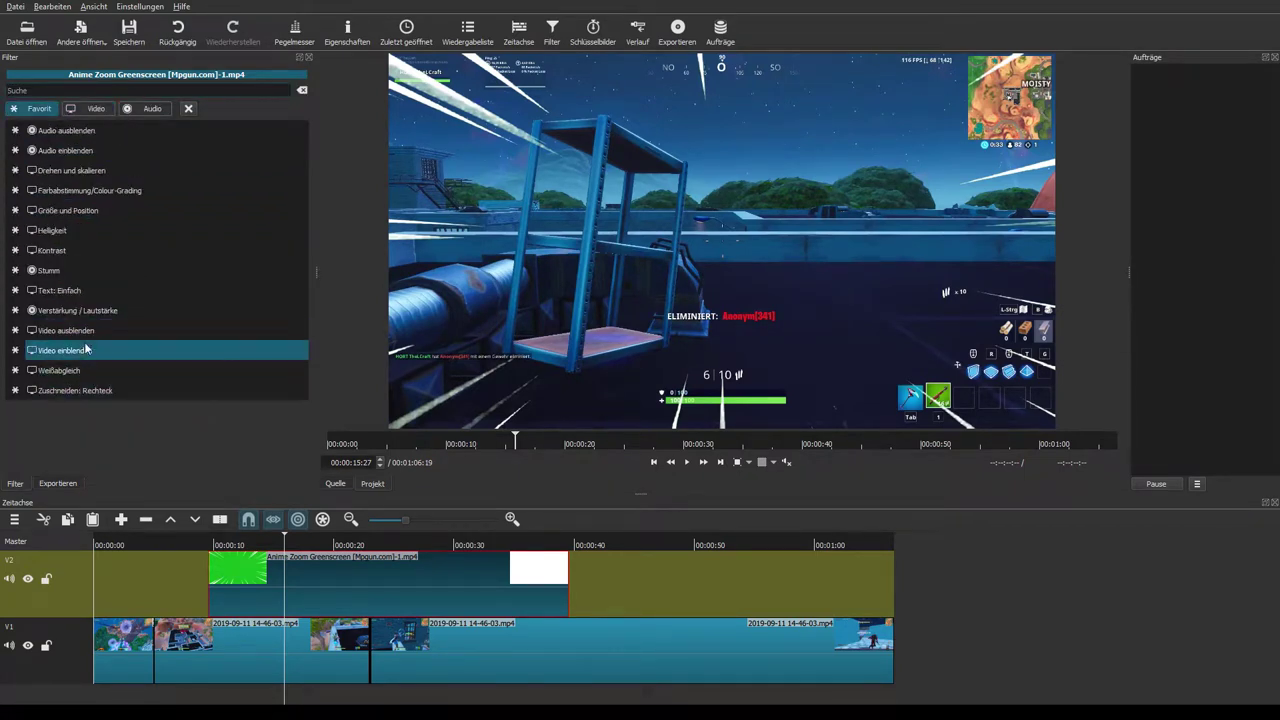
{"action": "left_click", "coordinate": [196, 212]}
Step: Shrink the overlay to 1490×837 at position 211,111 and play it back to check
{"action": "left_click_drag", "start_coordinate": [303, 537], "coordinate": [309, 537]}
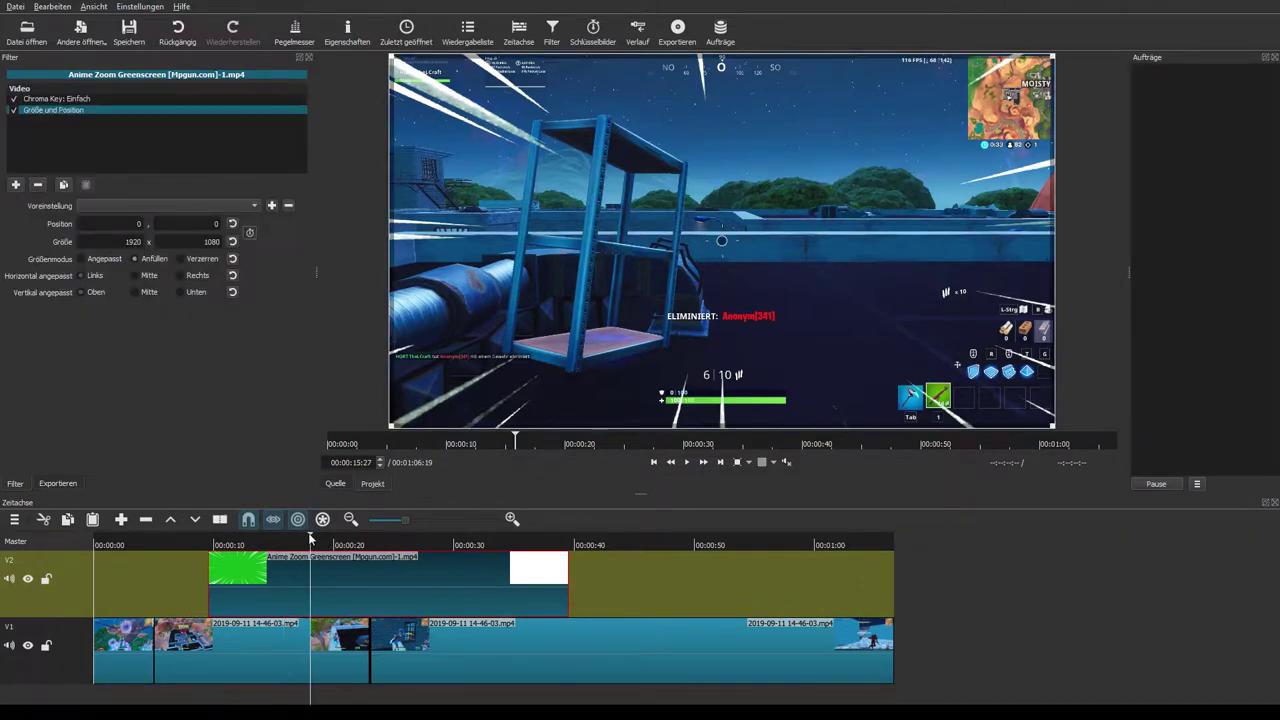
{"action": "left_click_drag", "start_coordinate": [390, 427], "coordinate": [635, 341]}
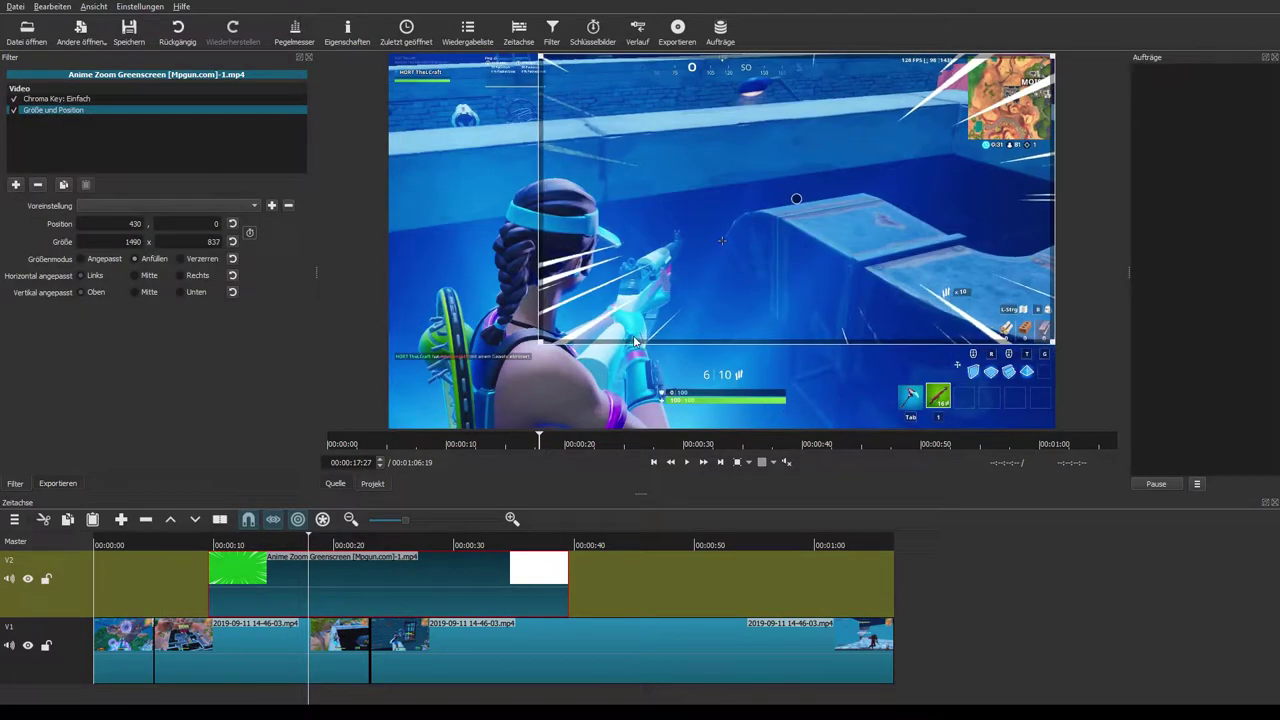
{"action": "left_click_drag", "start_coordinate": [813, 202], "coordinate": [736, 242]}
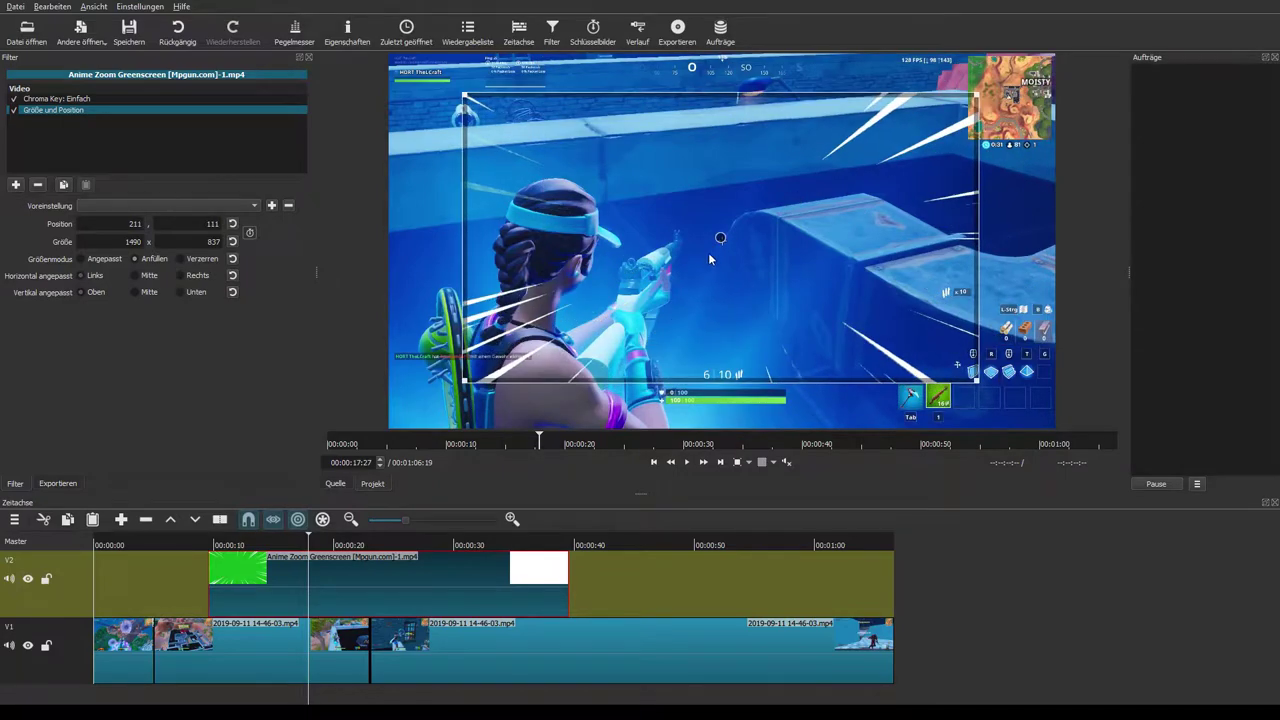
{"action": "left_click_drag", "start_coordinate": [302, 543], "coordinate": [221, 543]}
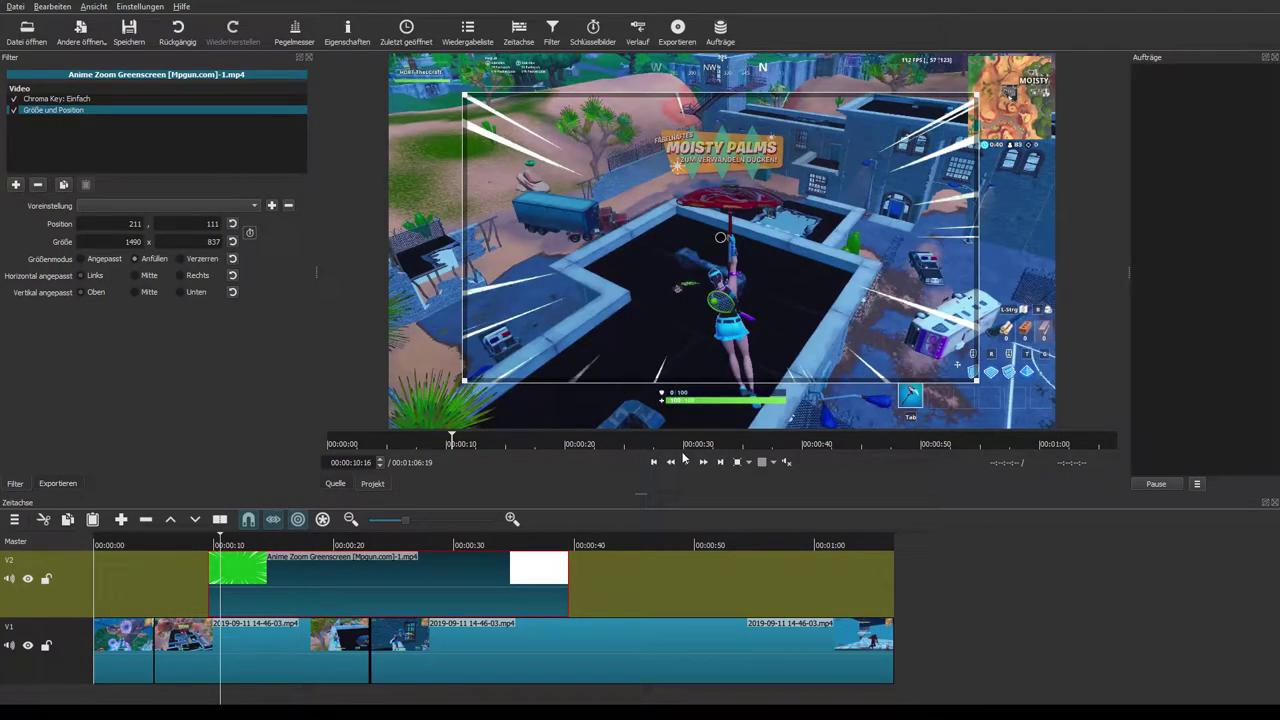
{"action": "left_click", "coordinate": [686, 461]}
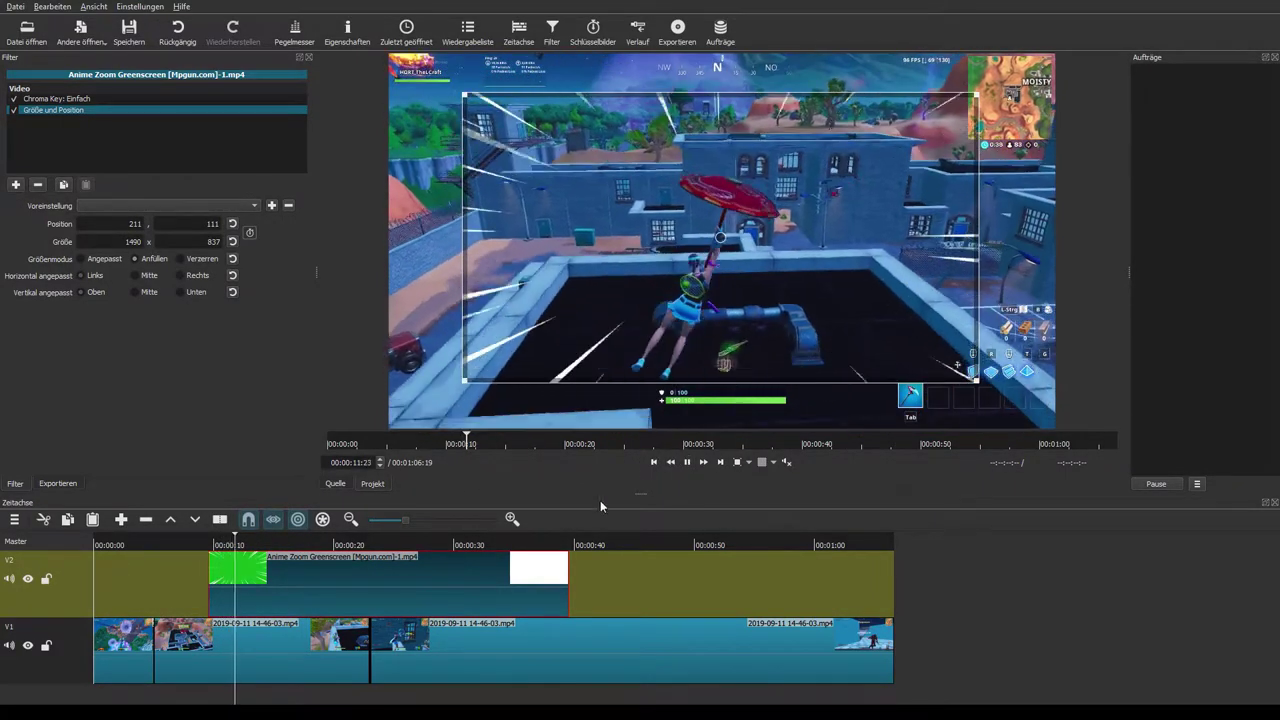
{"action": "left_click", "coordinate": [272, 543]}
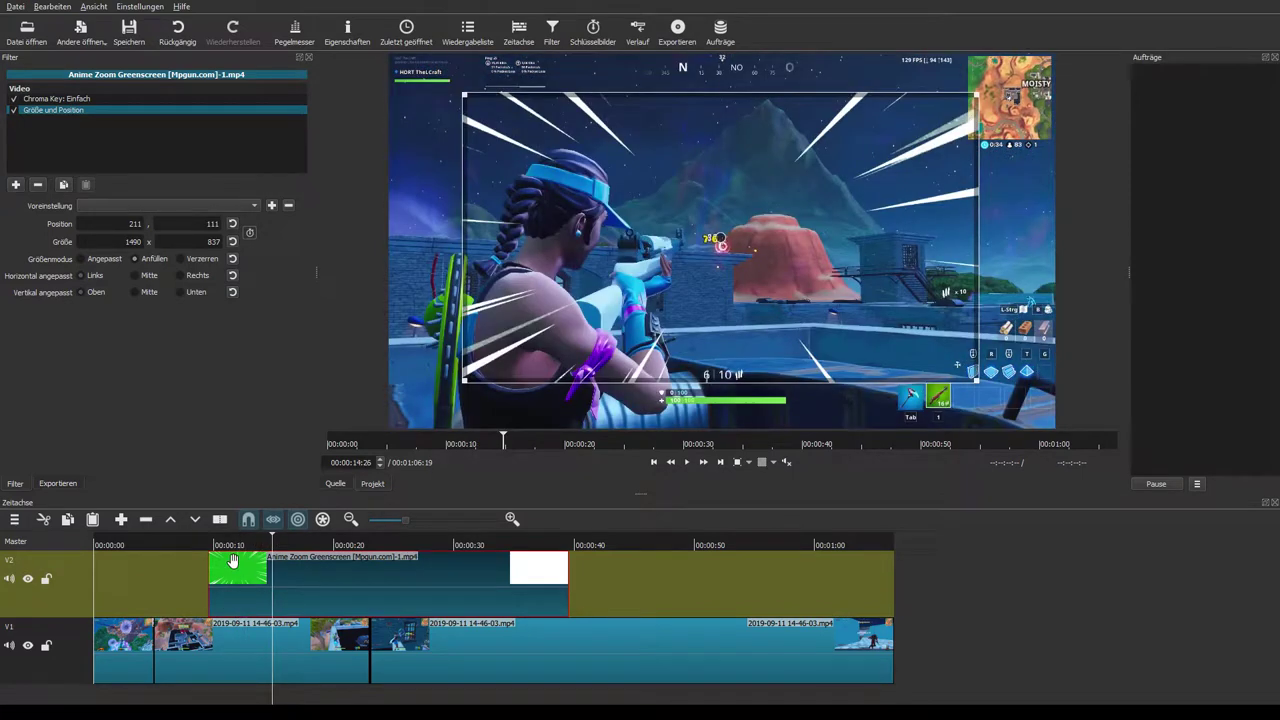
Step: Enable Position/Größe keyframing and shrink the overlay, shifted left and down, at about 21 s
{"action": "left_click", "coordinate": [250, 233]}
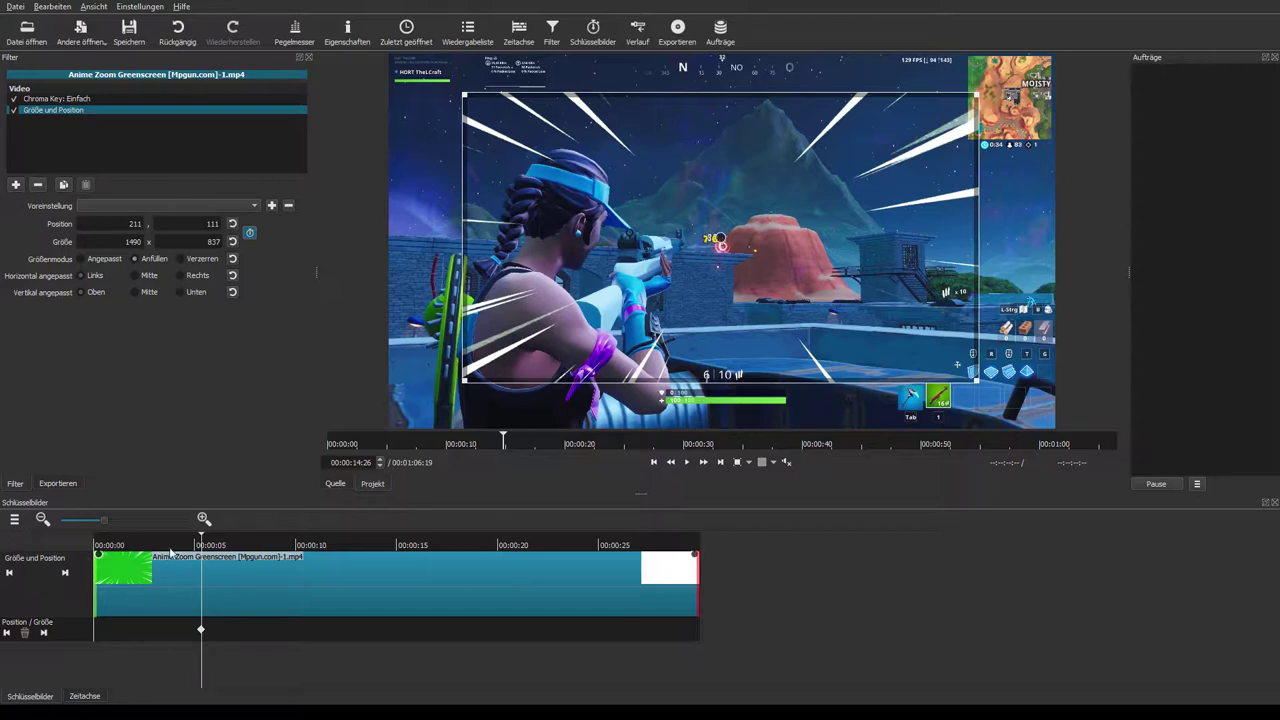
{"action": "left_click_drag", "start_coordinate": [206, 548], "coordinate": [326, 545]}
{"action": "left_click_drag", "start_coordinate": [463, 383], "coordinate": [640, 283]}
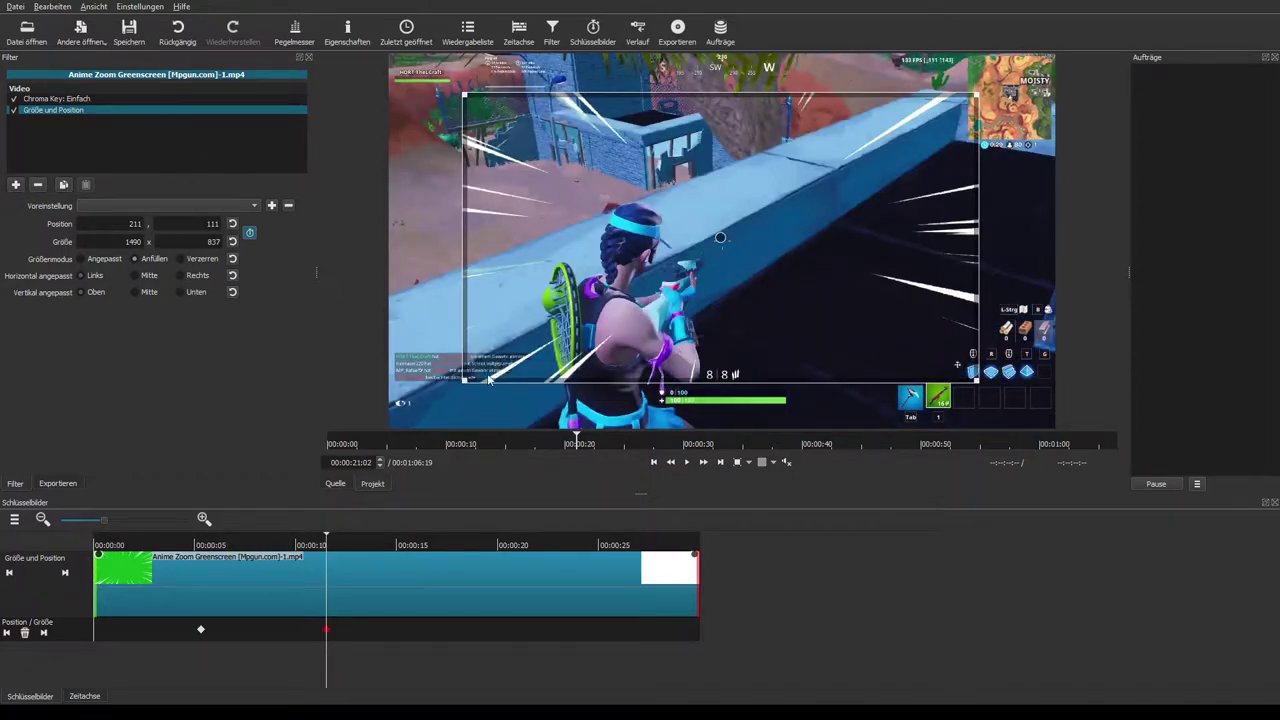
{"action": "left_click_drag", "start_coordinate": [811, 185], "coordinate": [714, 228]}
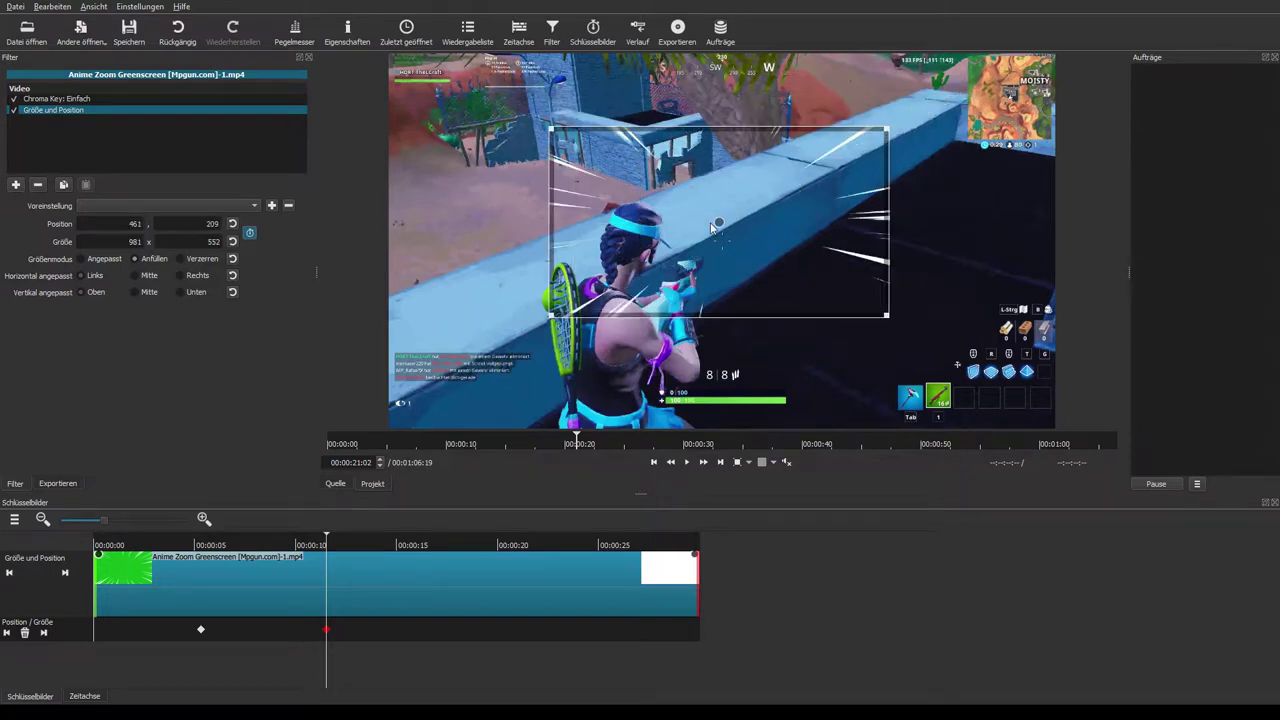
Step: At about 29 s, enlarge the overlay to nearly fill the frame: 1350×759 at position 280,138
{"action": "left_click_drag", "start_coordinate": [384, 541], "coordinate": [490, 541]}
{"action": "left_click_drag", "start_coordinate": [550, 316], "coordinate": [363, 423]}
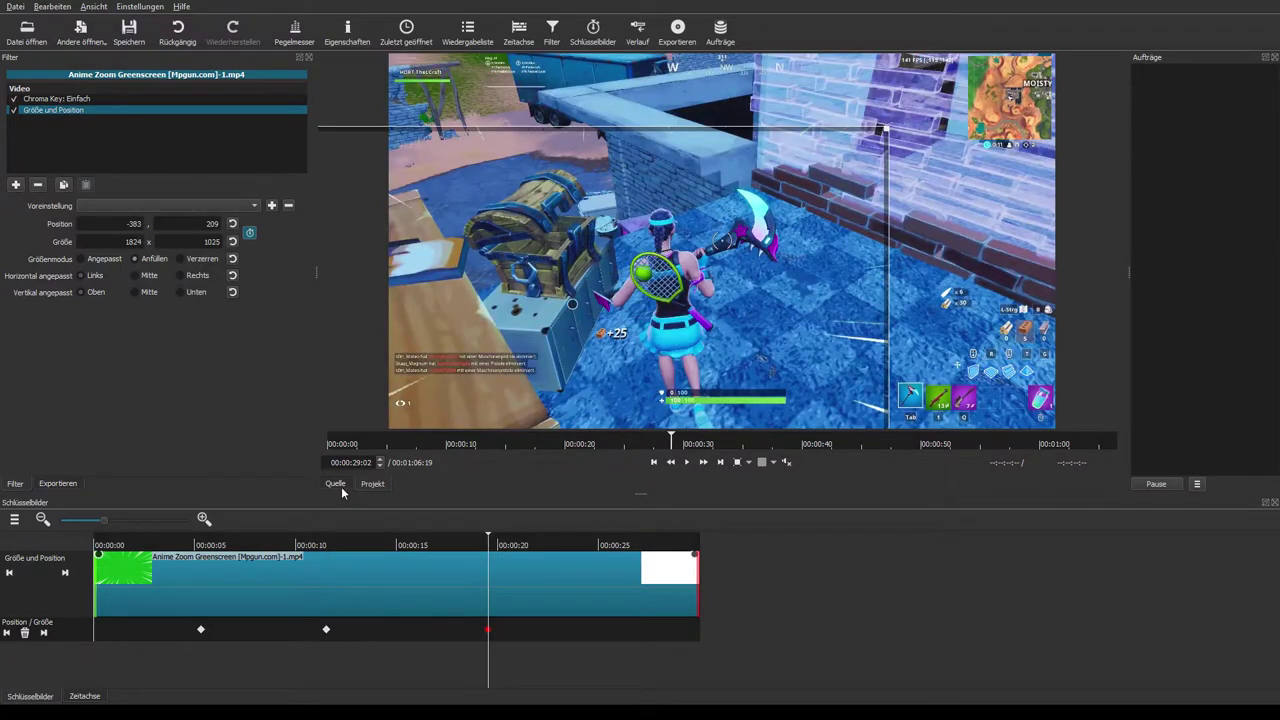
{"action": "mouse_move", "coordinate": [626, 277]}
{"action": "left_mouse_down"}
{"action": "mouse_move", "coordinate": [740, 233]}
{"action": "mouse_move", "coordinate": [745, 250]}
{"action": "left_mouse_up"}
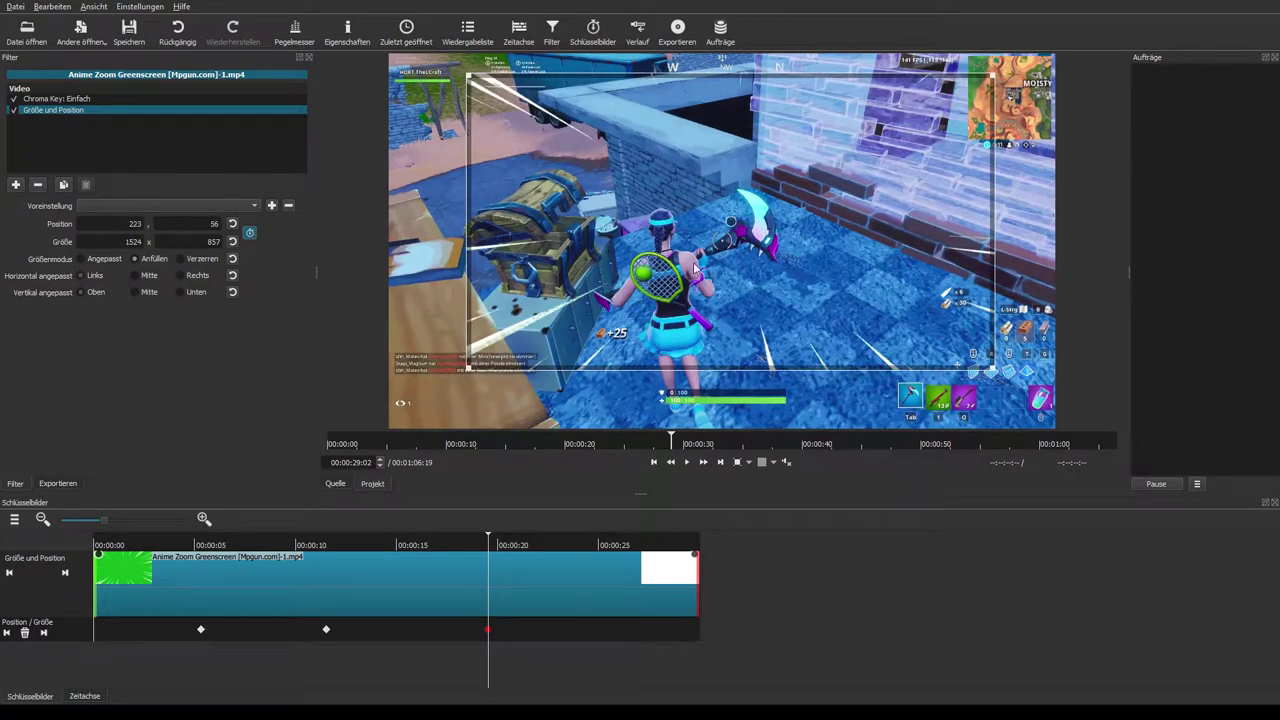
{"action": "left_click_drag", "start_coordinate": [466, 370], "coordinate": [411, 425]}
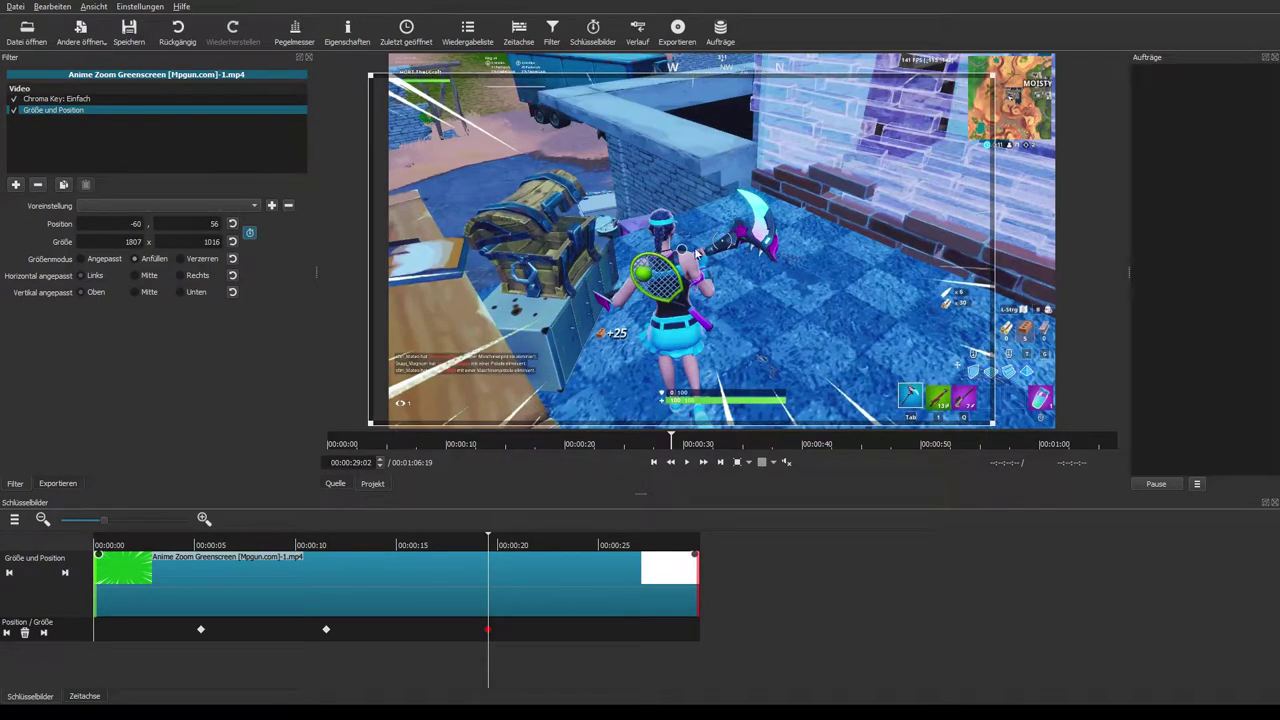
{"action": "left_click_drag", "start_coordinate": [450, 380], "coordinate": [485, 359]}
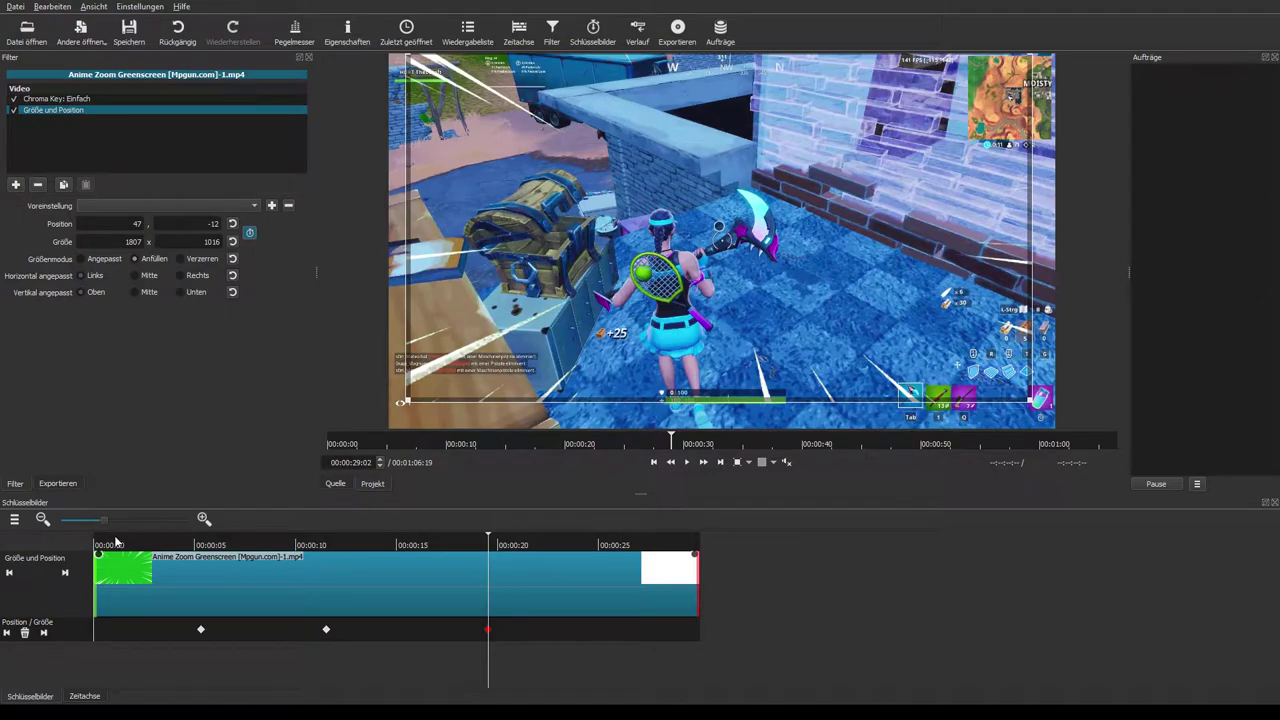
Step: Play the clip from its start to review the zoom animation, then return to Zeitachse
{"action": "left_click", "coordinate": [96, 545]}
{"action": "left_click", "coordinate": [686, 462]}
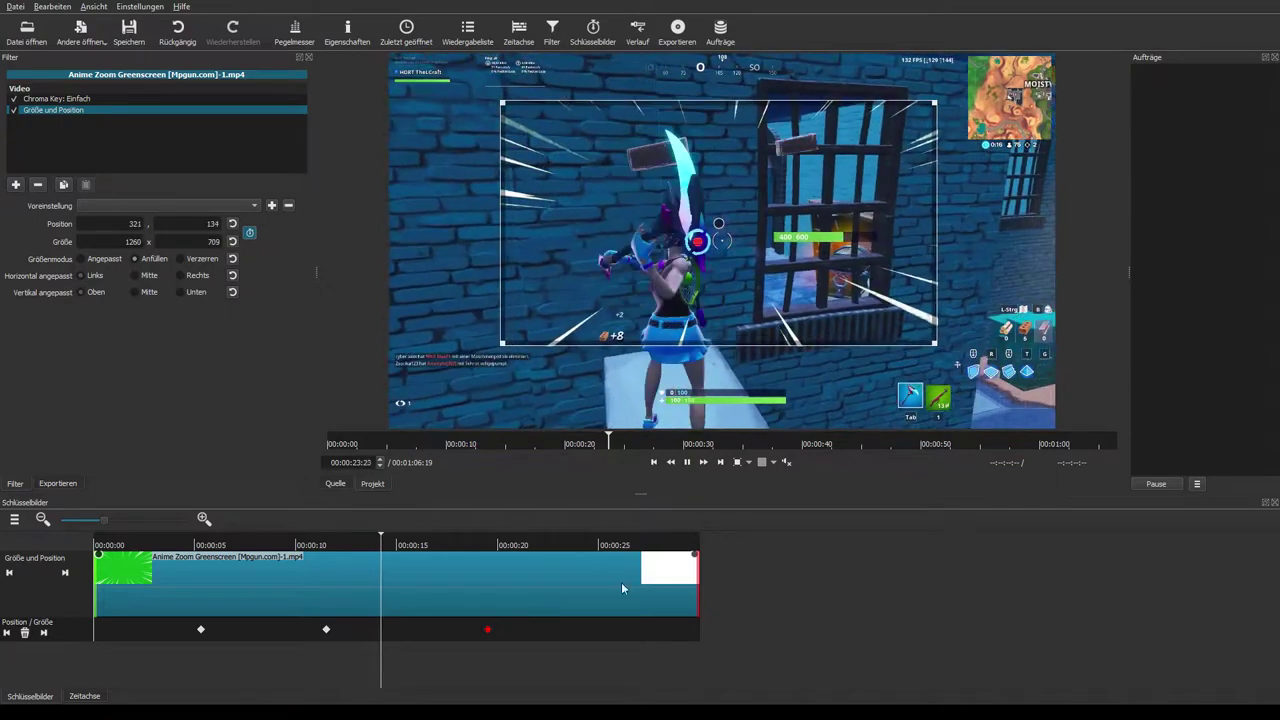
{"action": "key", "text": "space"}
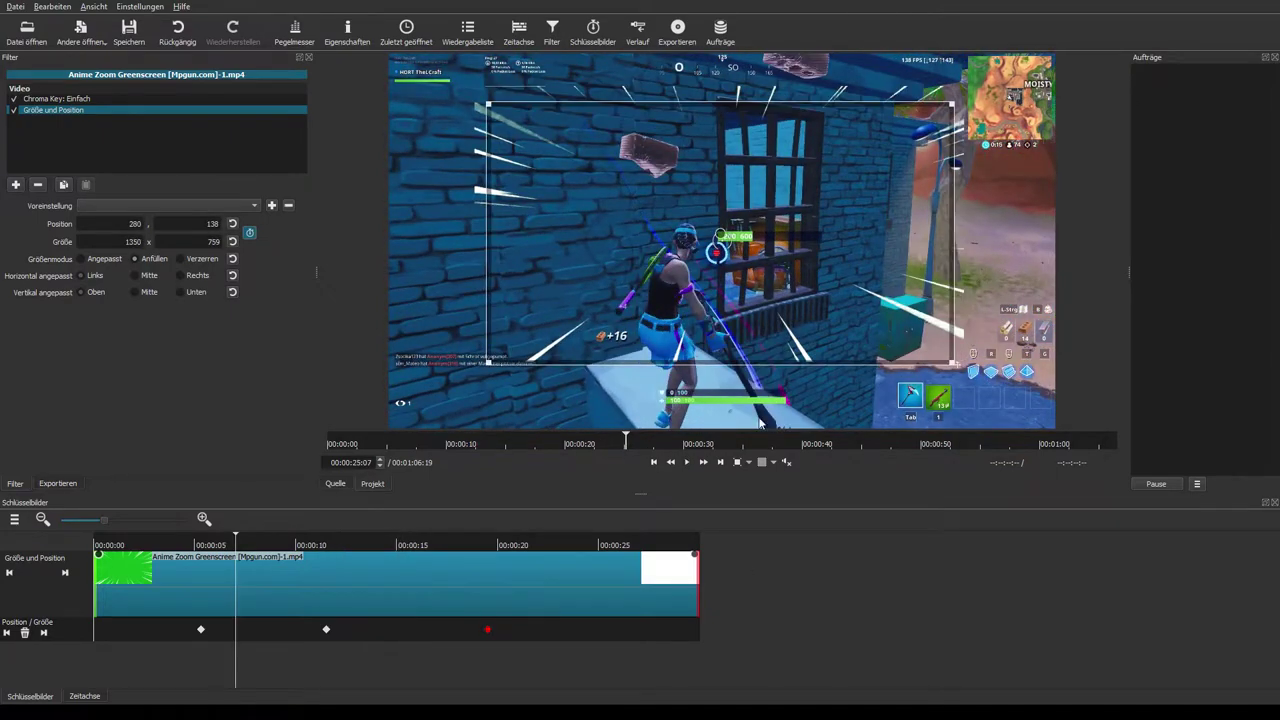
{"action": "left_click", "coordinate": [235, 545]}
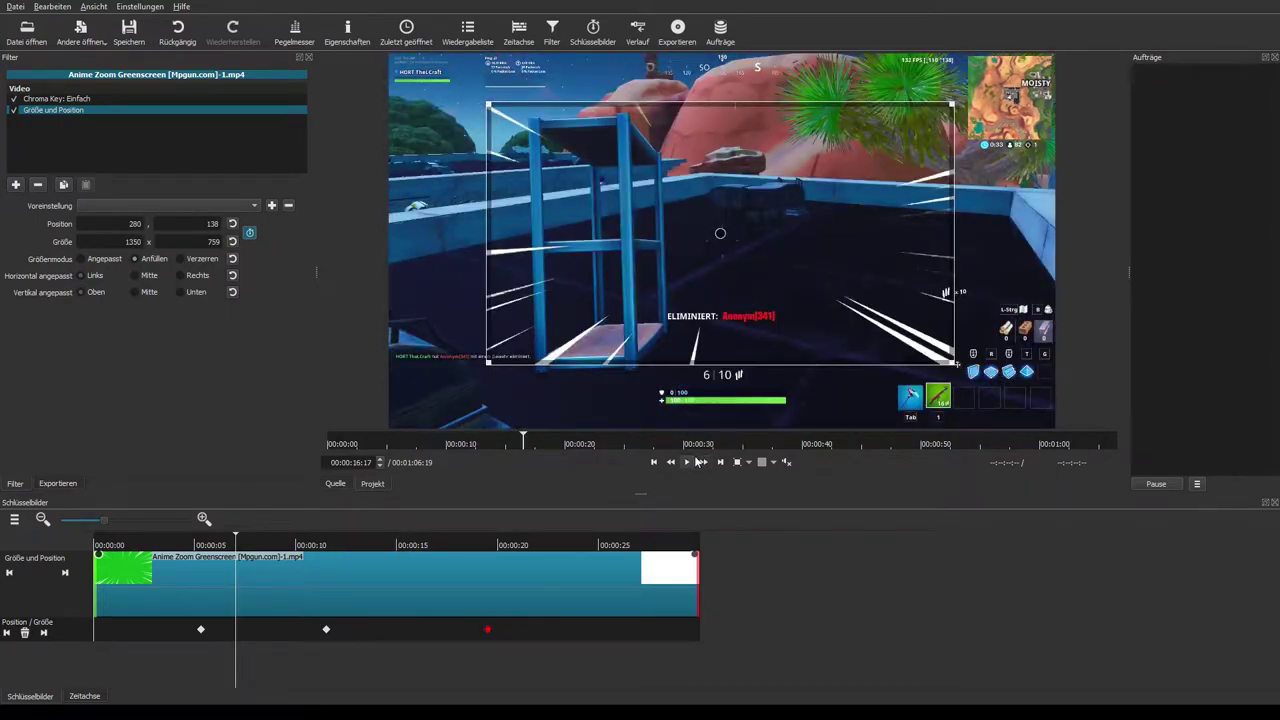
{"action": "left_click", "coordinate": [86, 697]}
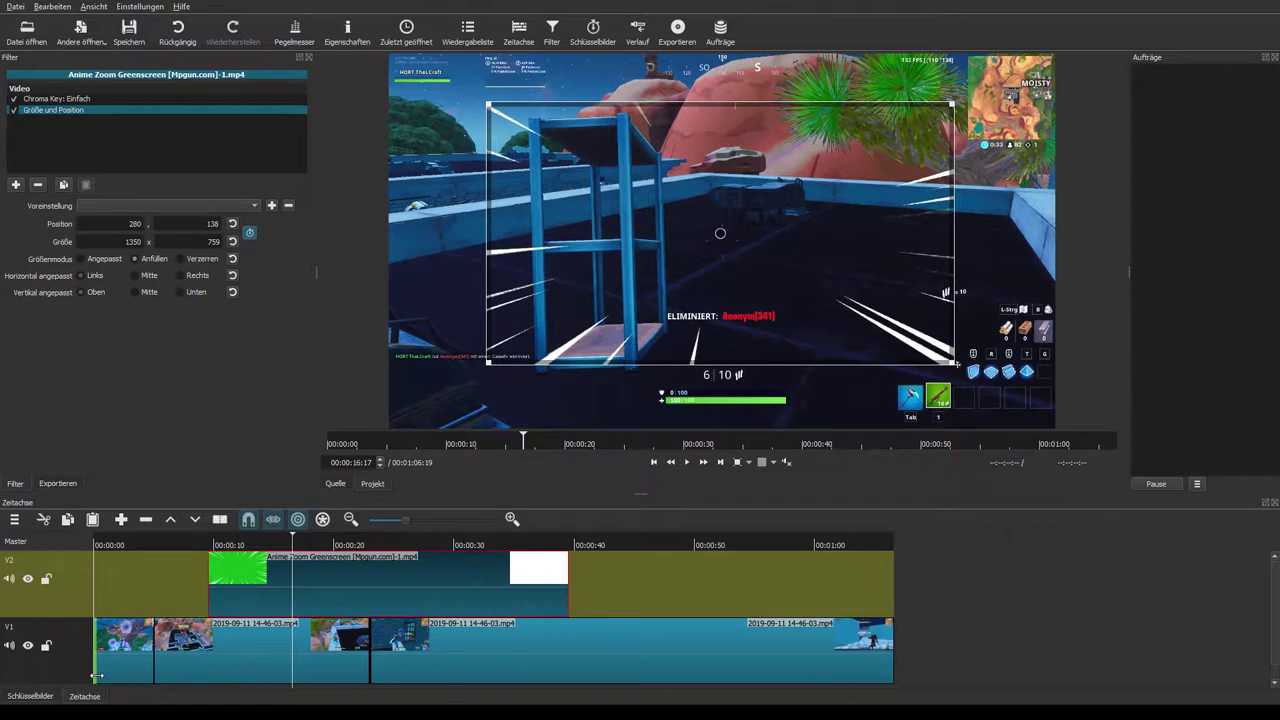